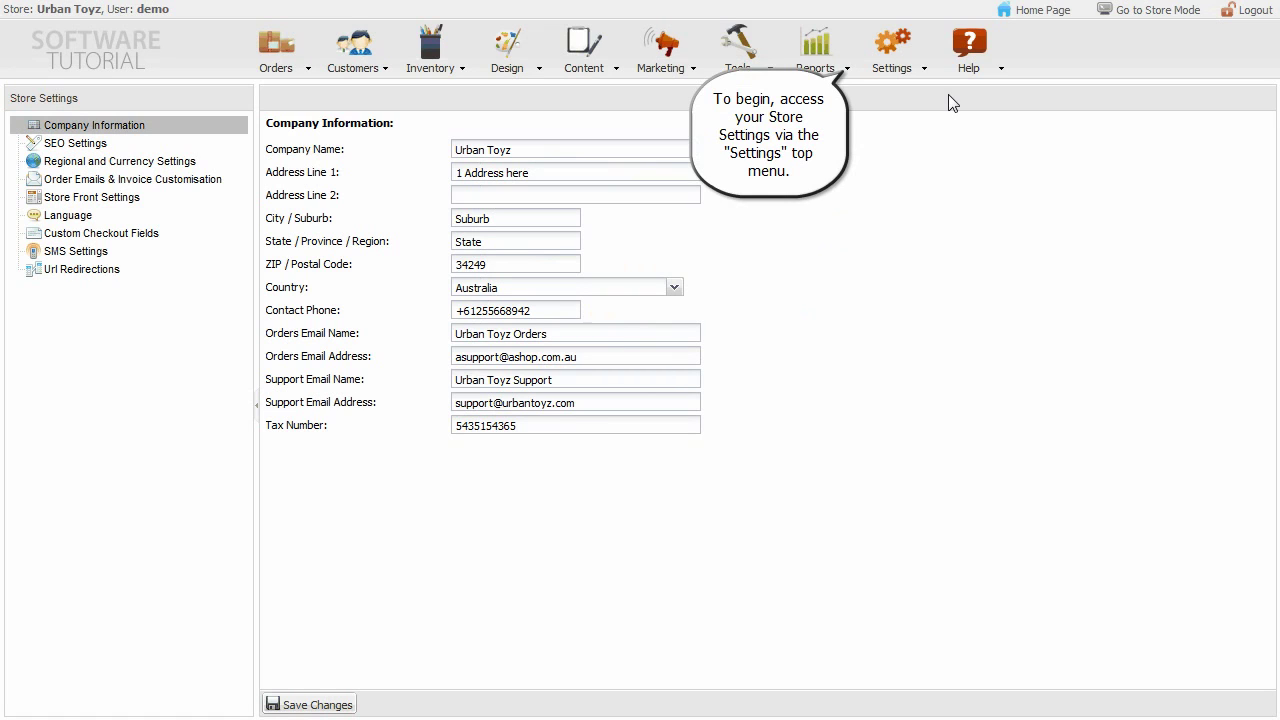
Go to Settings > Store Settings to view the Urban Toyz company information
left_click(921, 66)
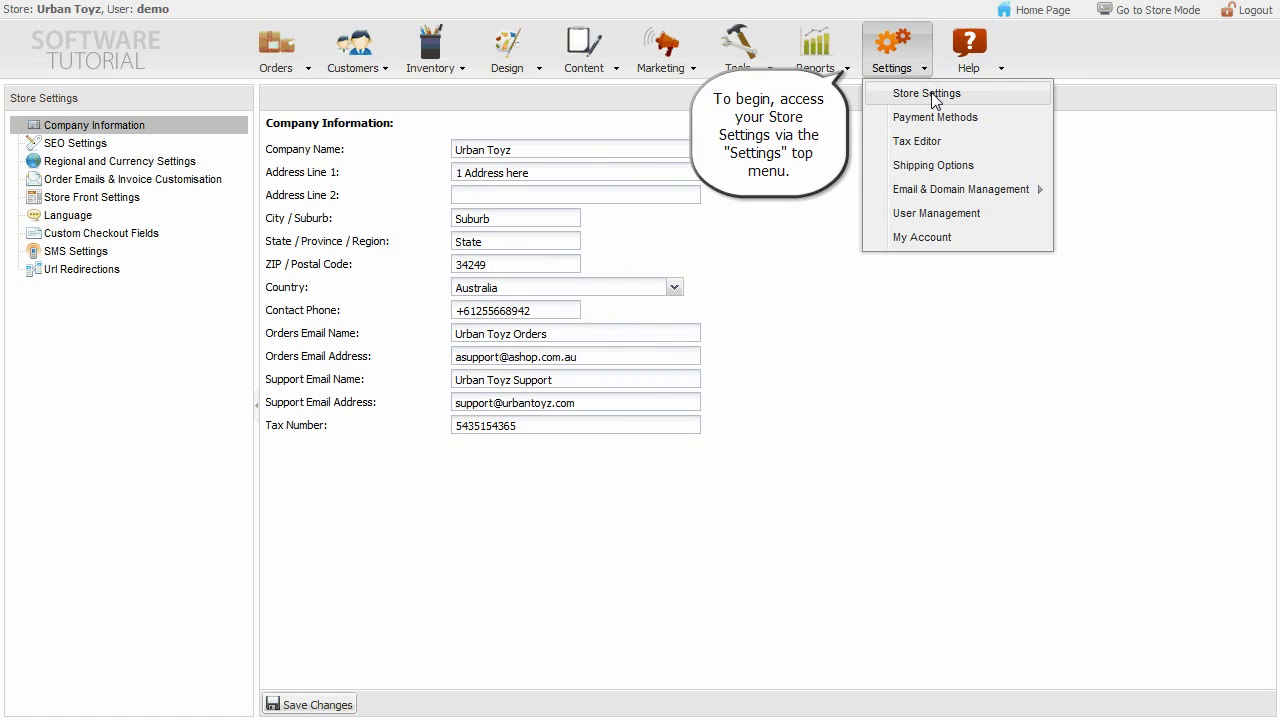
left_click(931, 94)
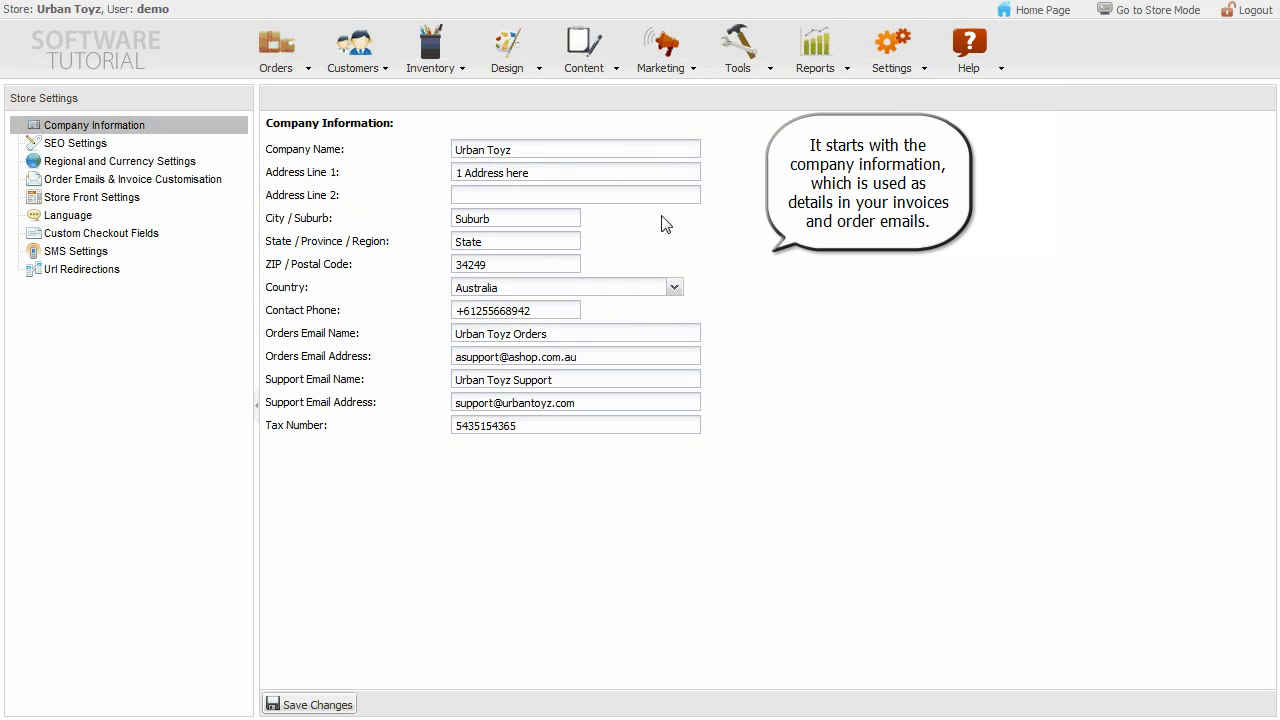
triple_click(565, 334)
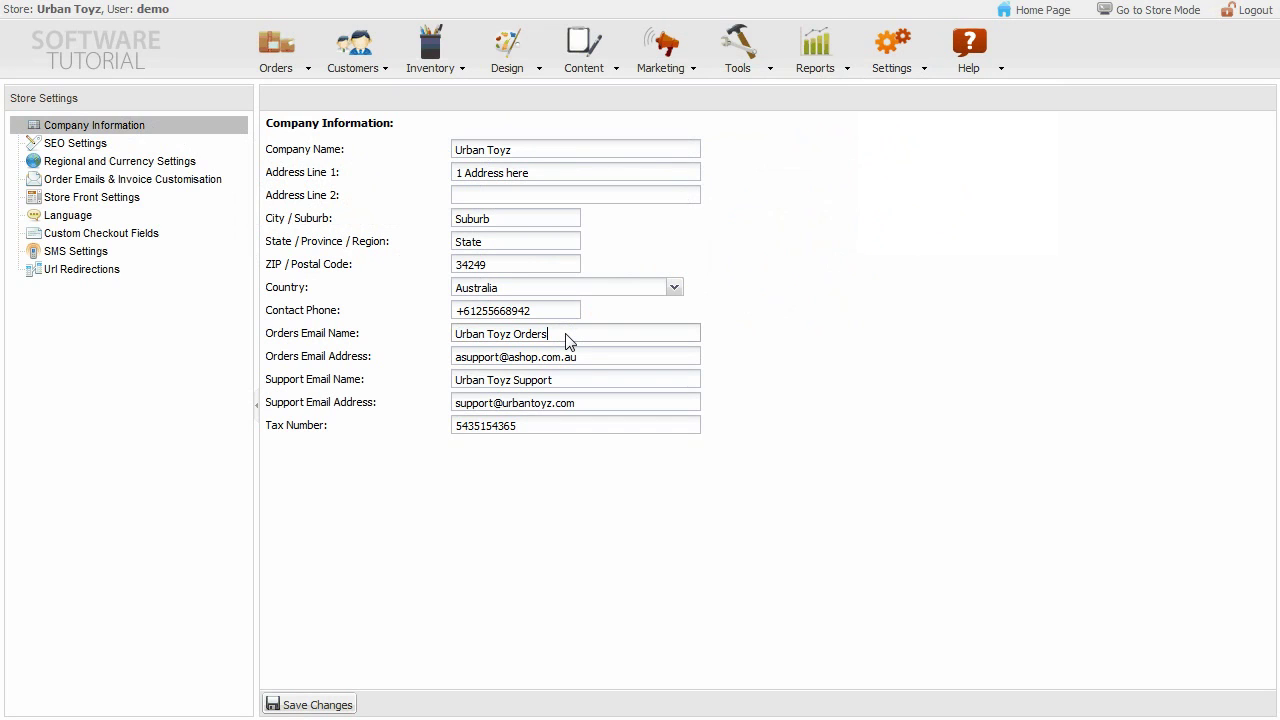
left_click_drag(588, 360, 444, 369)
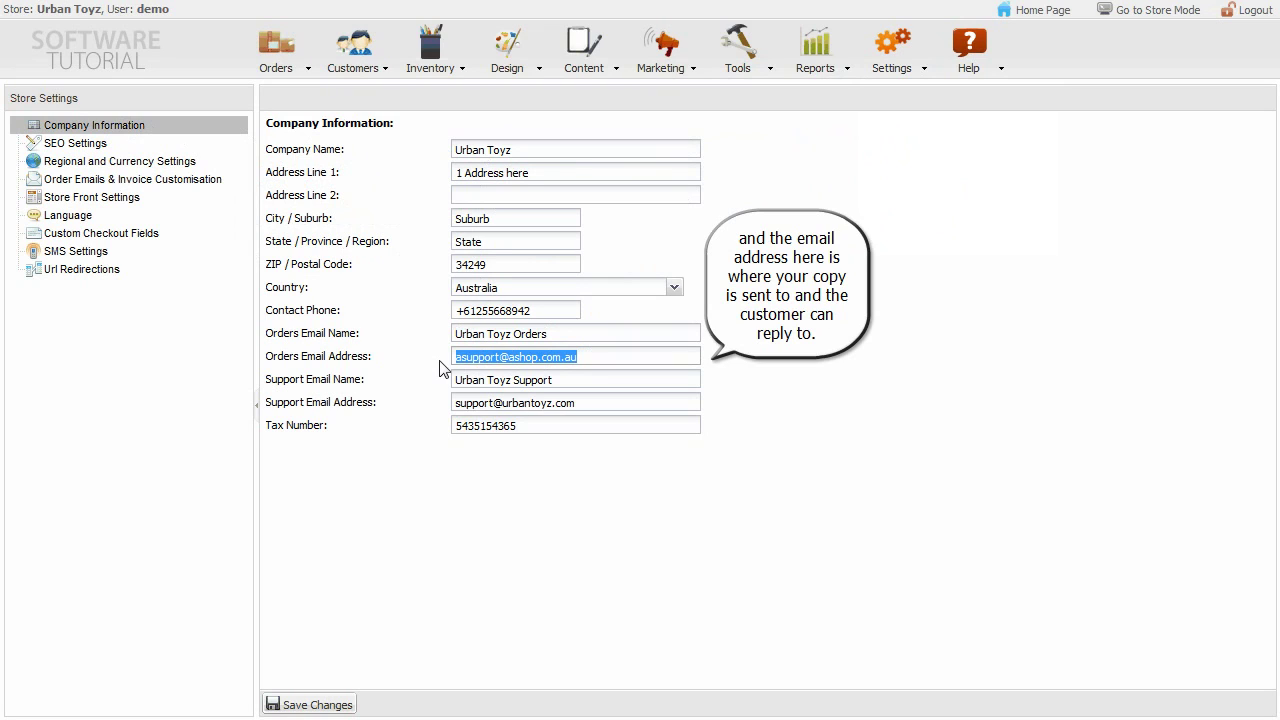
left_click_drag(564, 384, 444, 388)
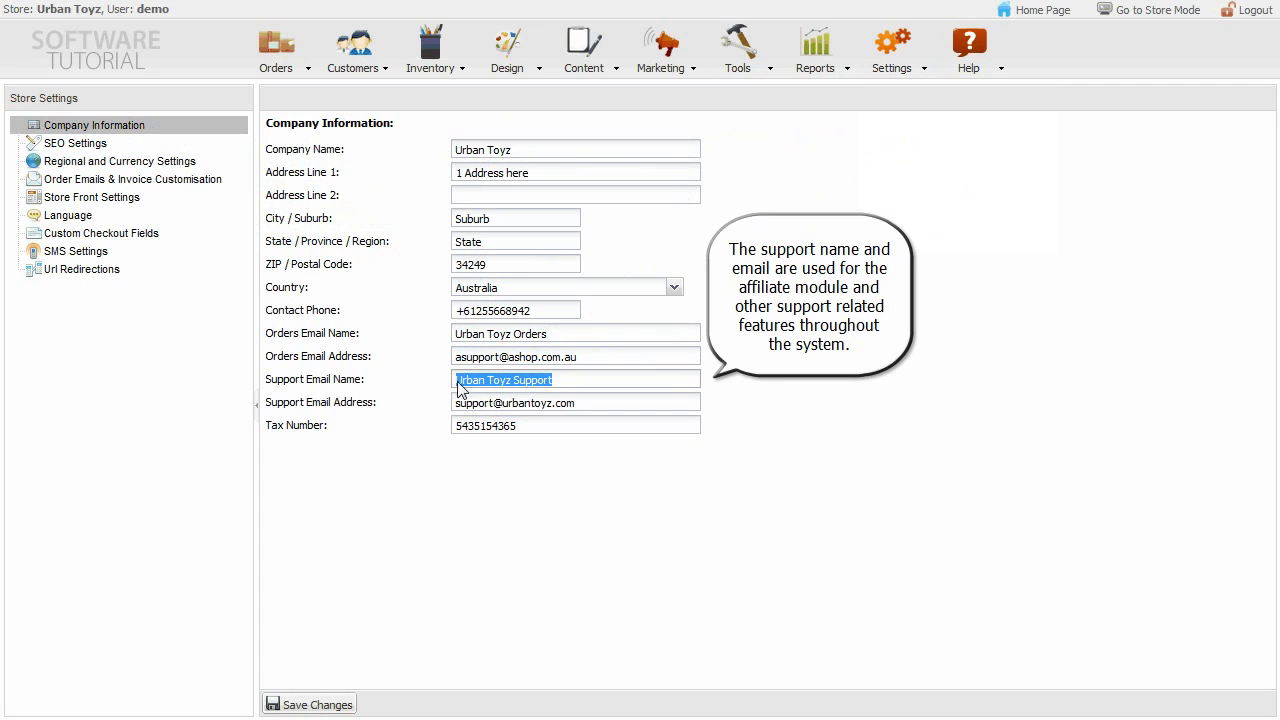
left_click(580, 408)
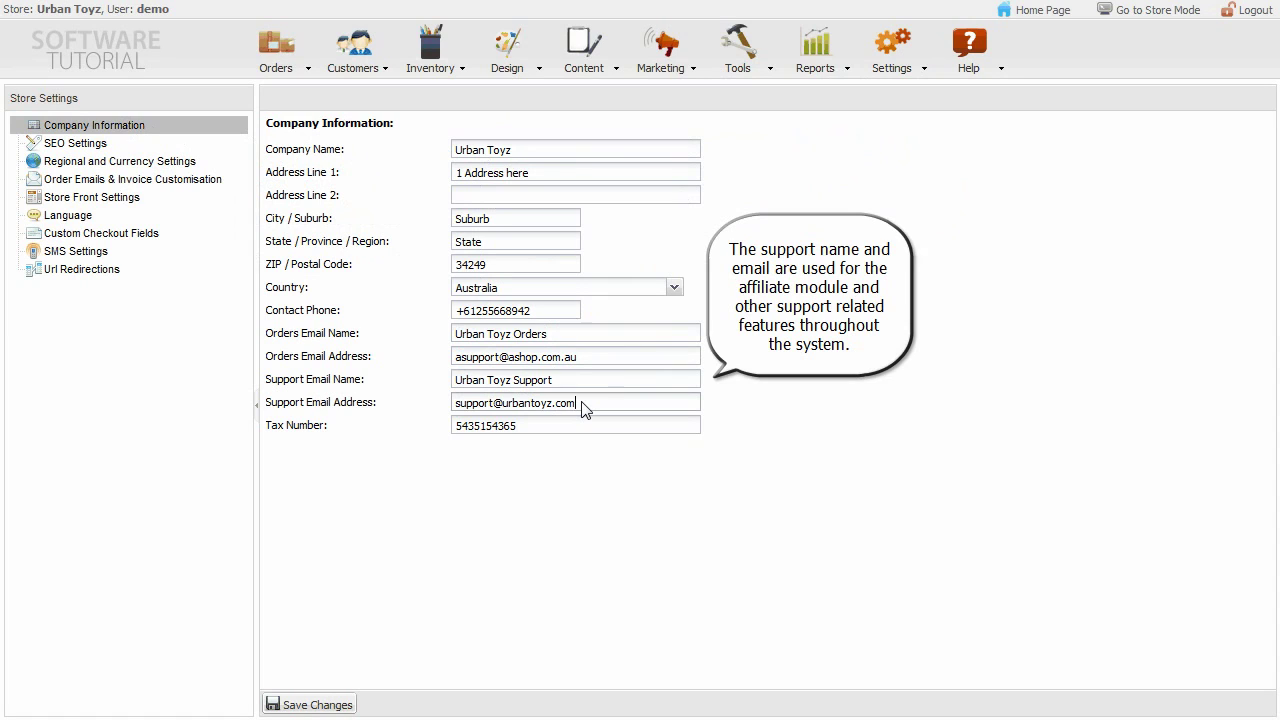
Open SEO Settings, enable address meta tags, and review the verification code and Title Tag fields
left_click(99, 149)
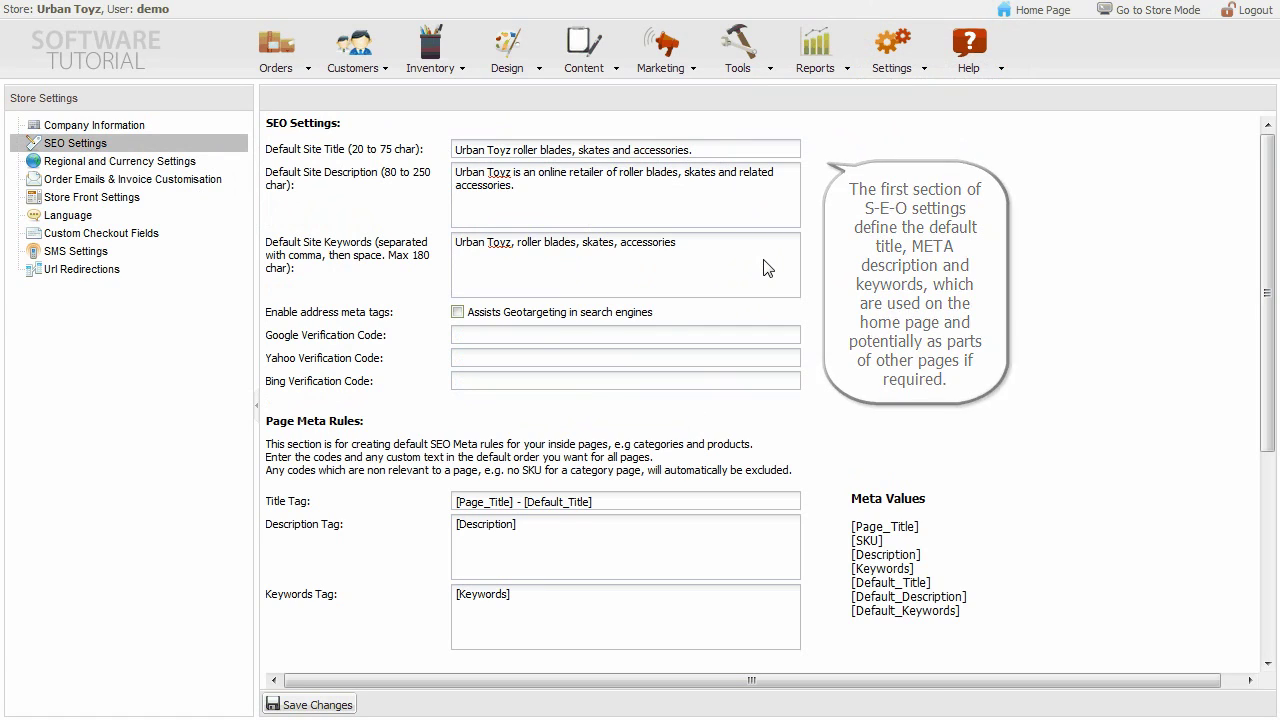
left_click(457, 313)
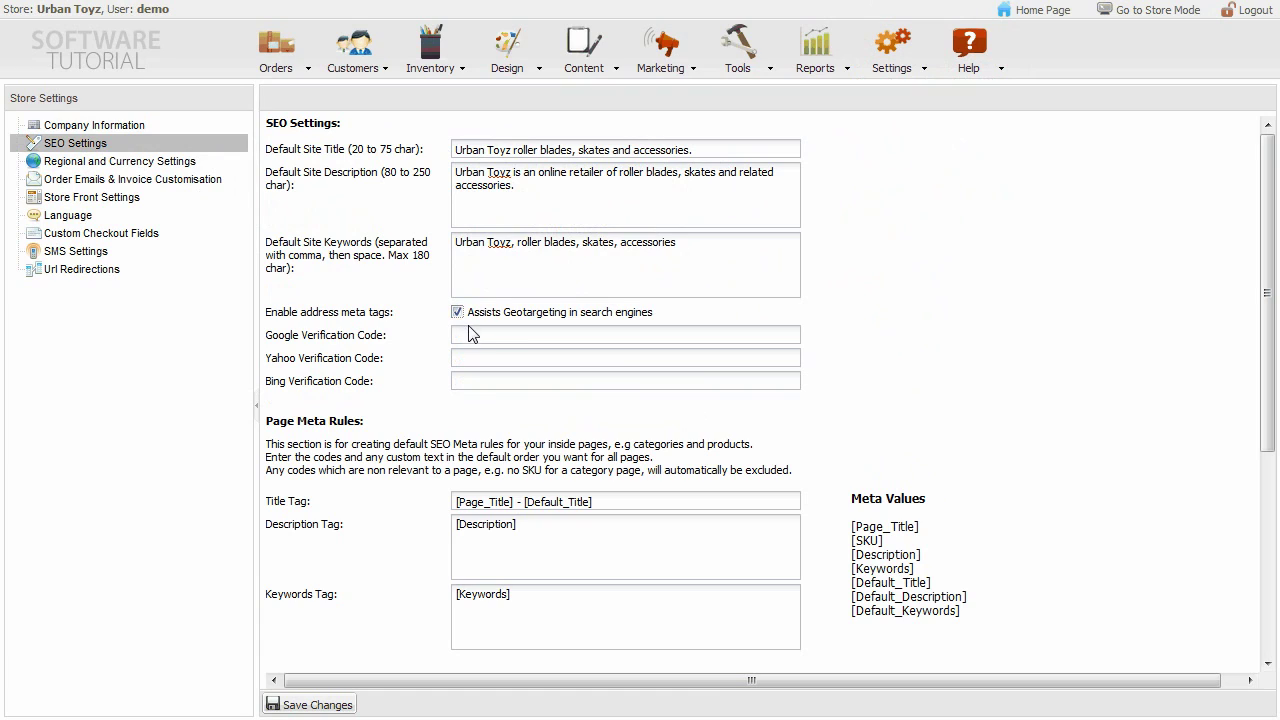
left_click(472, 335)
left_click(621, 503)
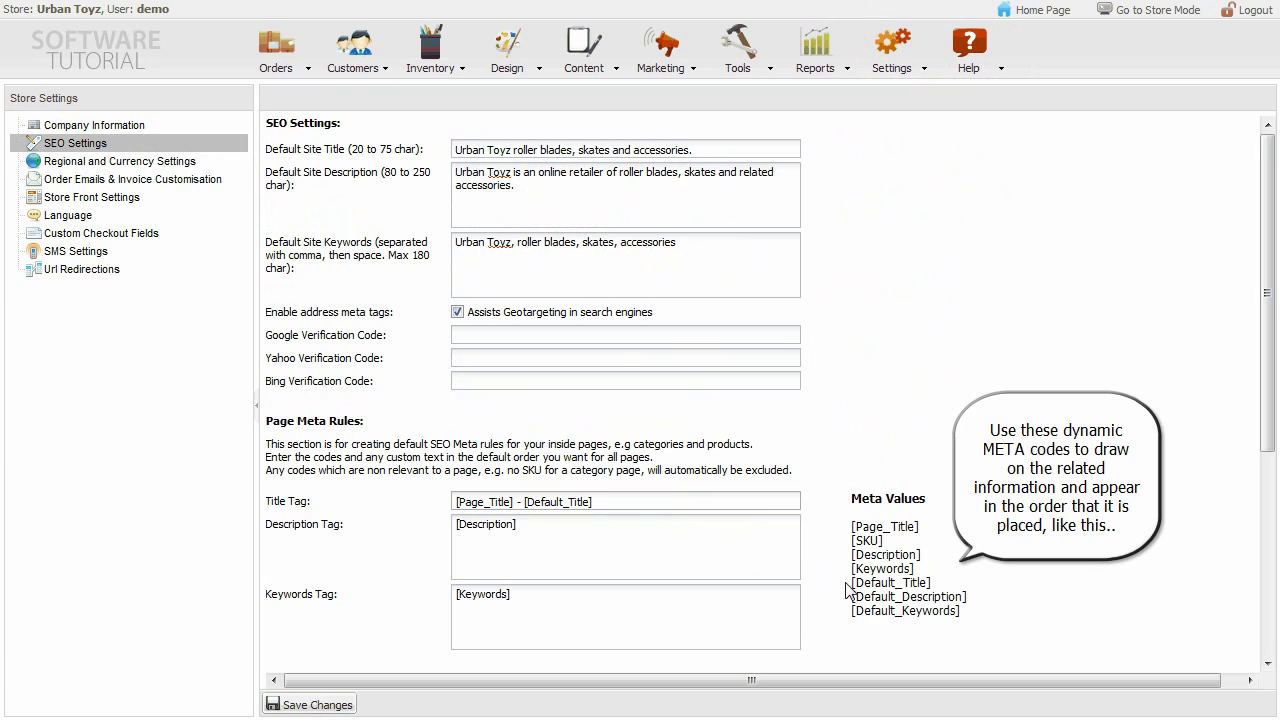
Append [Keywords] to the Description Tag rule so it reads [Description] - [Keywords]
left_click_drag(913, 569, 854, 576)
key("ctrl+c")
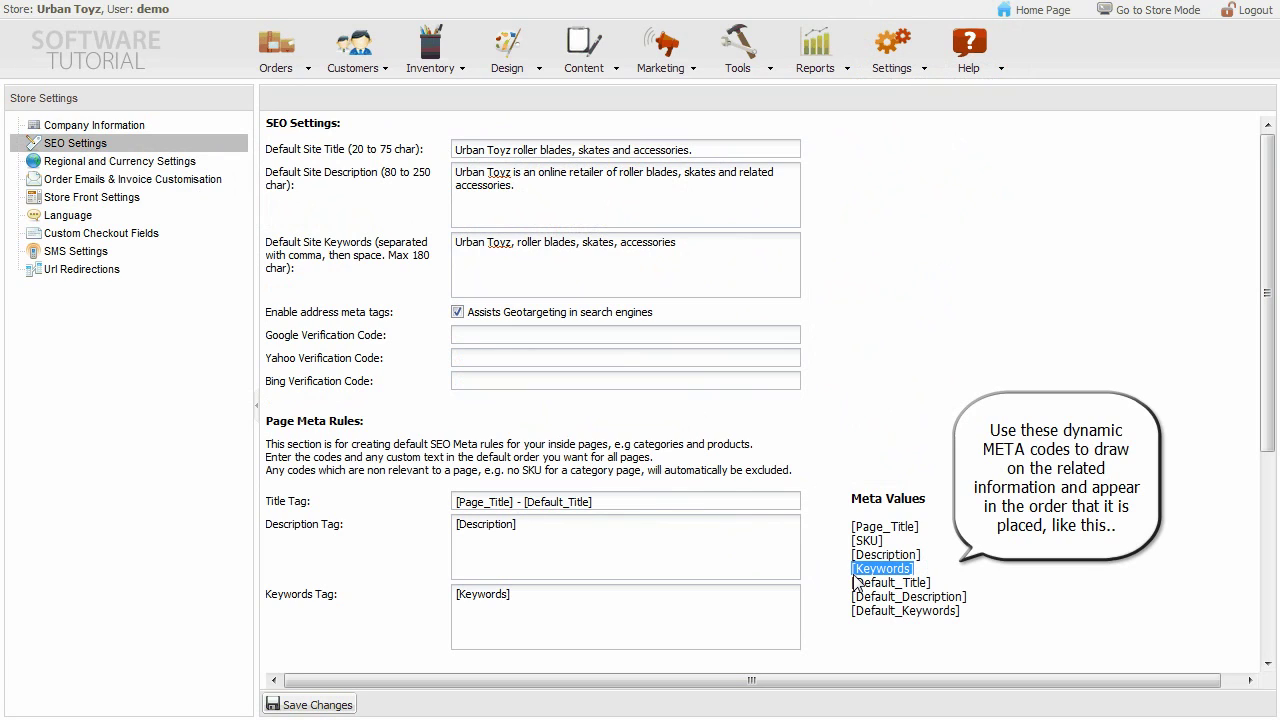
left_click(647, 547)
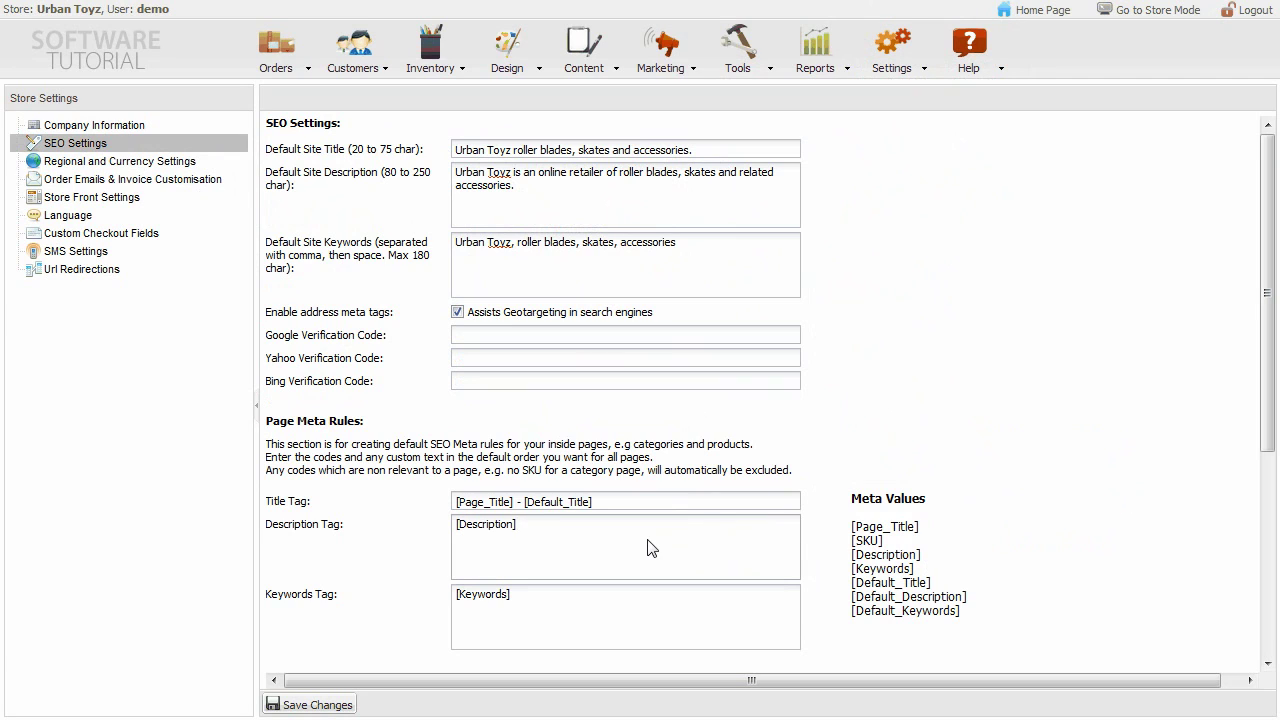
type("-")
key("ctrl+v")
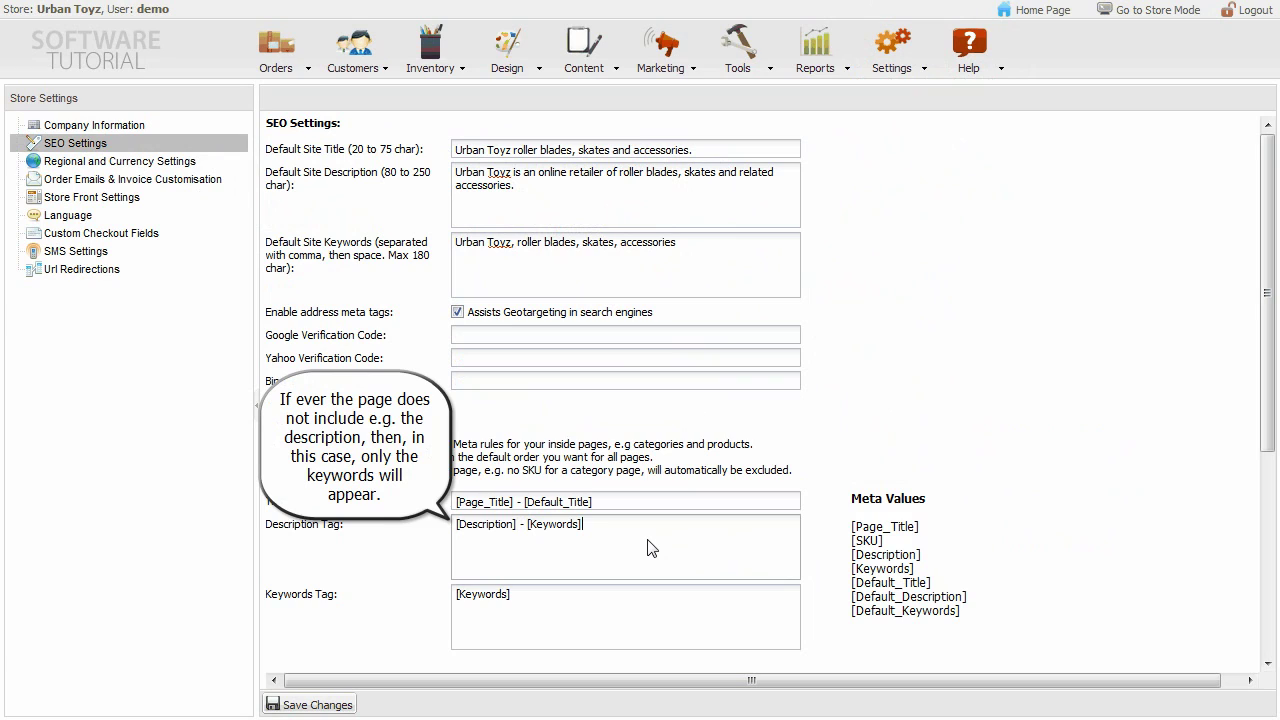
Set the Keywords Tag rule to [Default_Keywords], [Keywords]
left_click(557, 609)
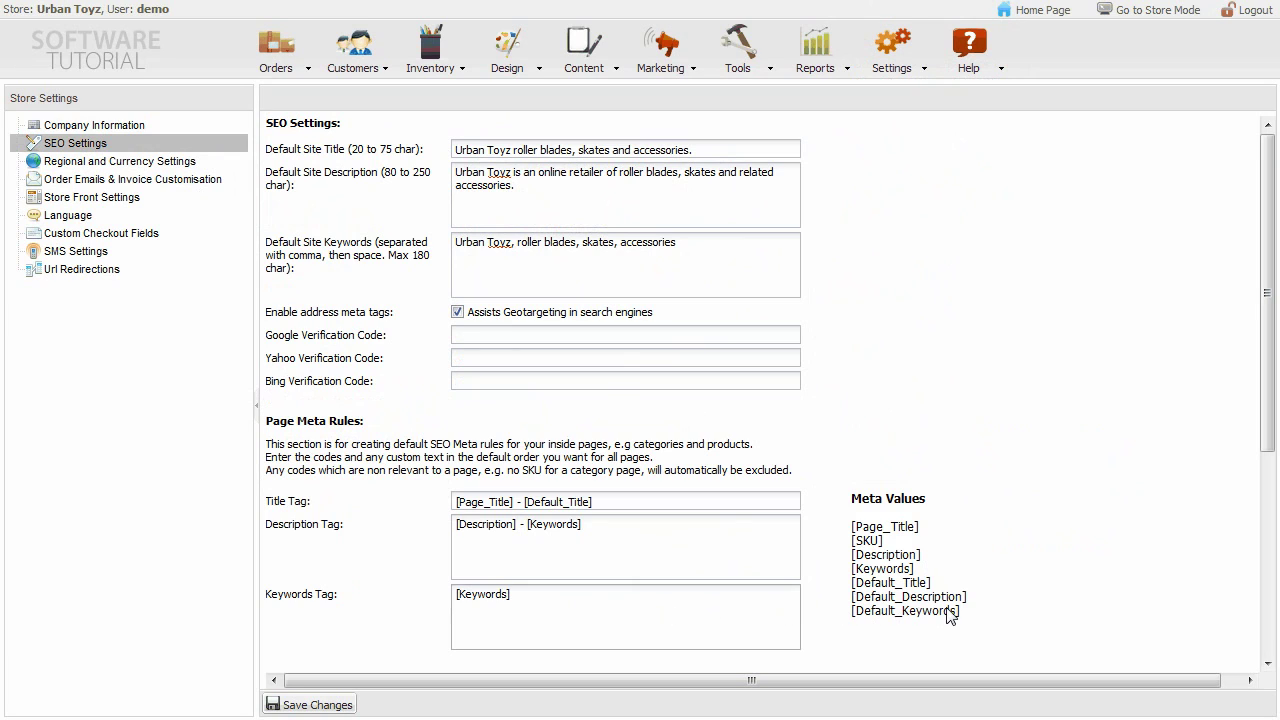
mouse_move(950, 611)
left_mouse_down()
mouse_move(965, 610)
mouse_move(853, 622)
mouse_move(458, 597)
left_mouse_up()
type(",")
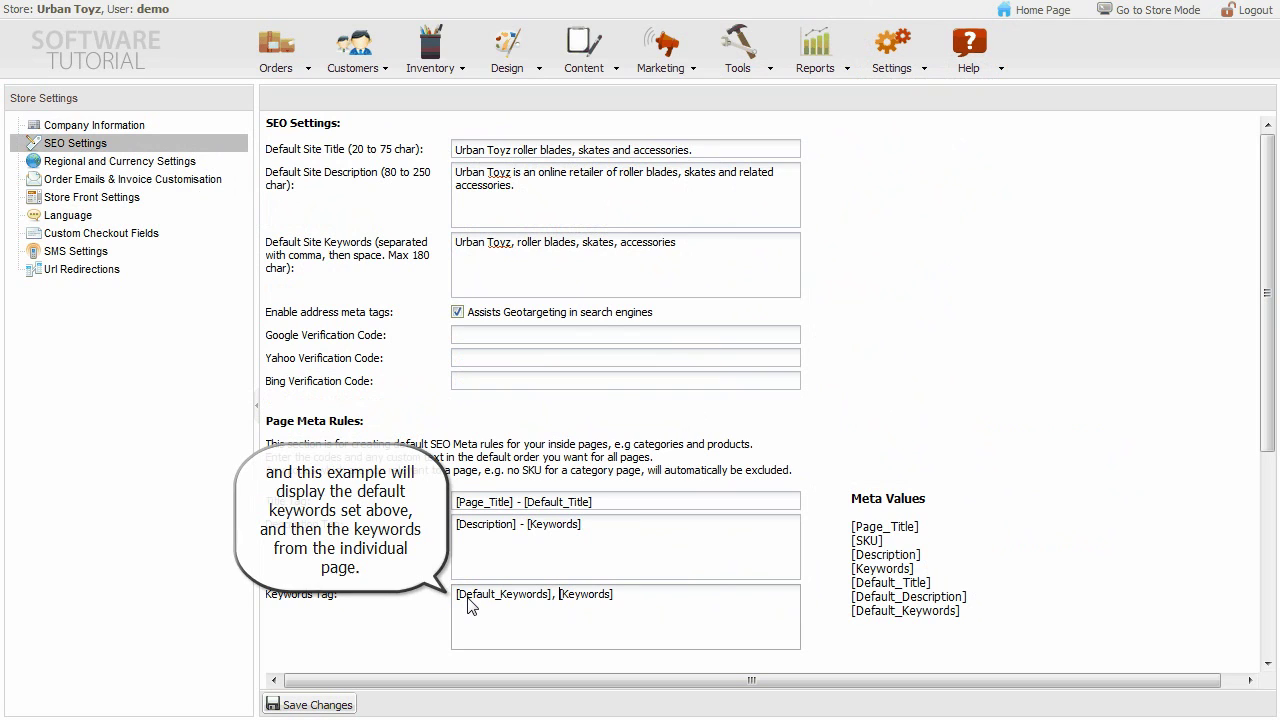
left_click_drag(1268, 365, 1272, 615)
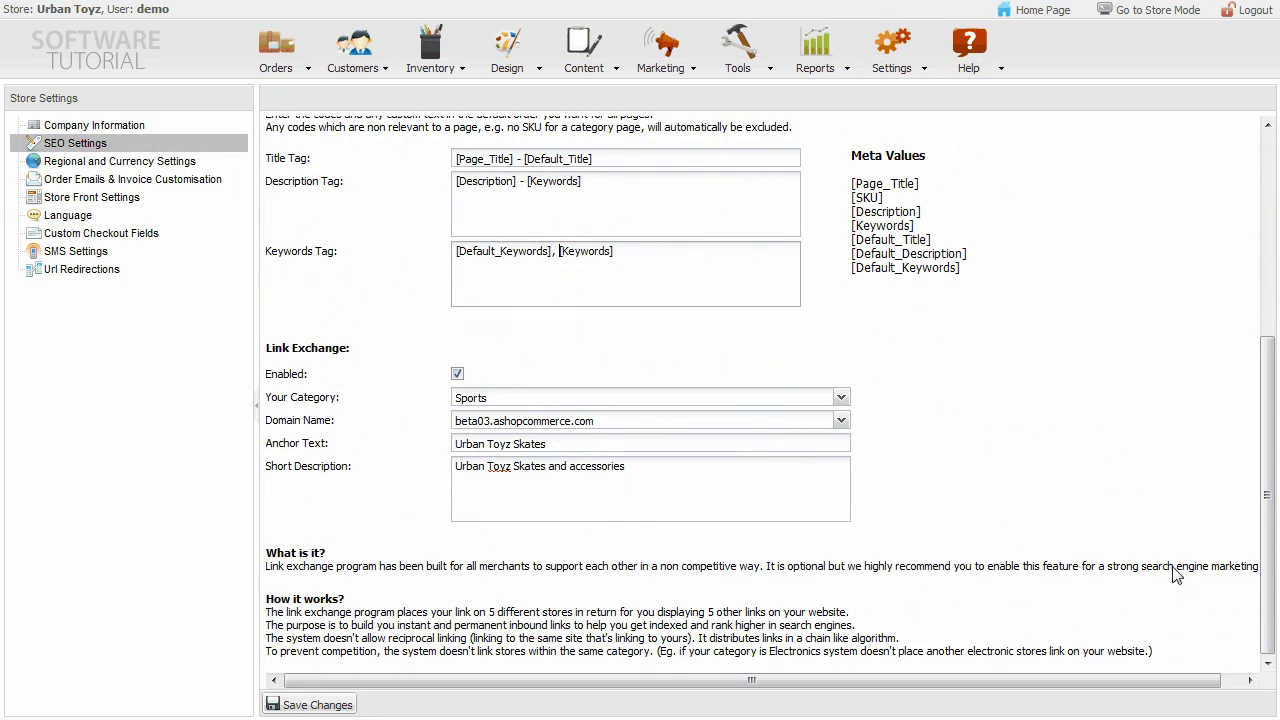
left_click(690, 398)
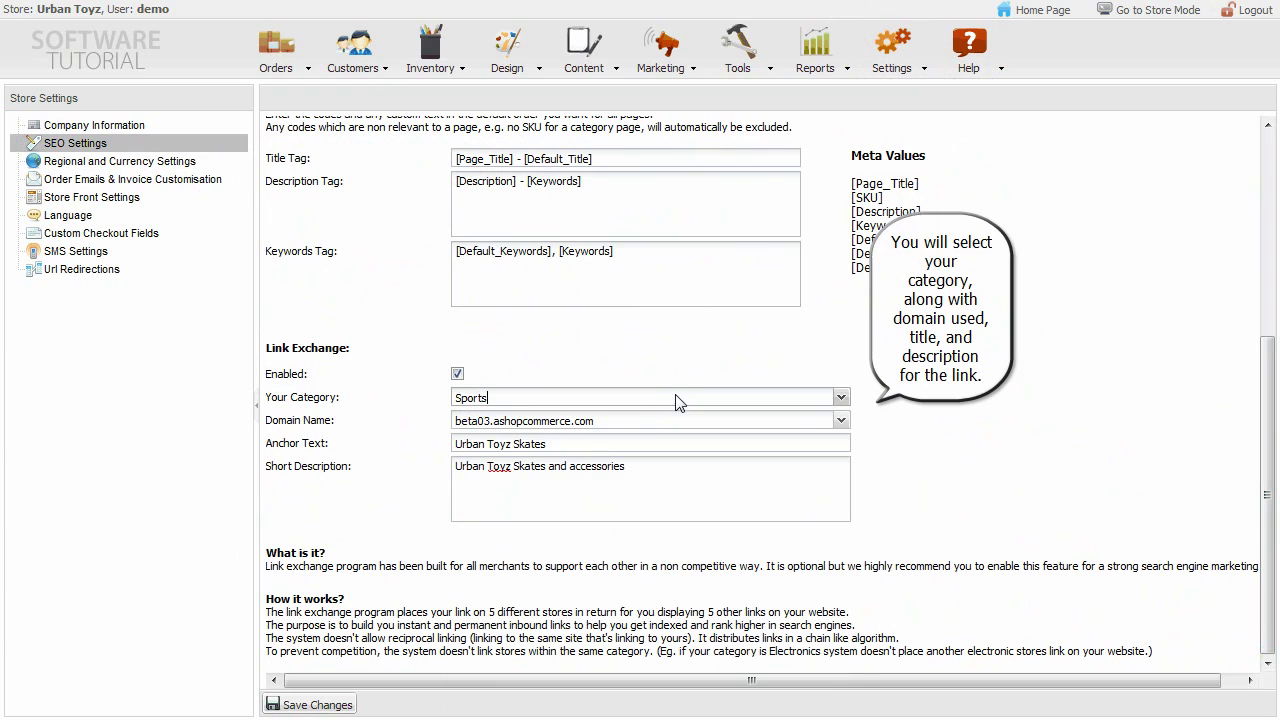
left_click(840, 422)
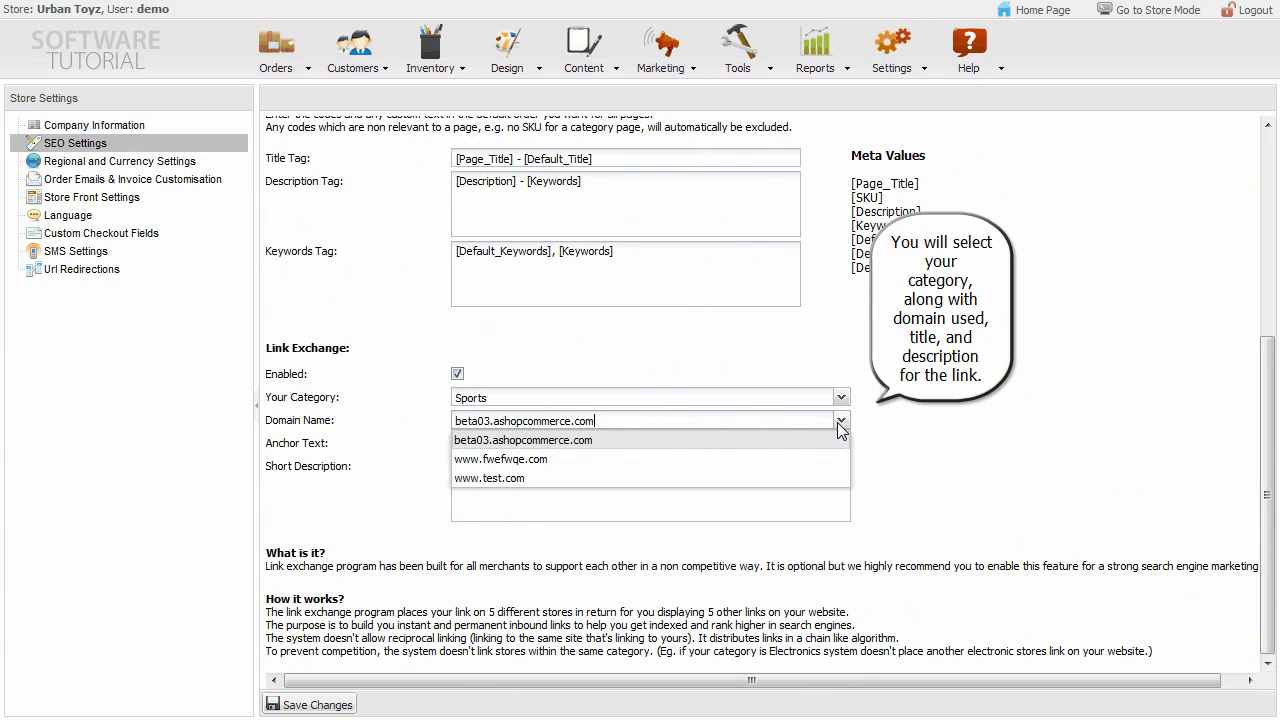
left_click(840, 428)
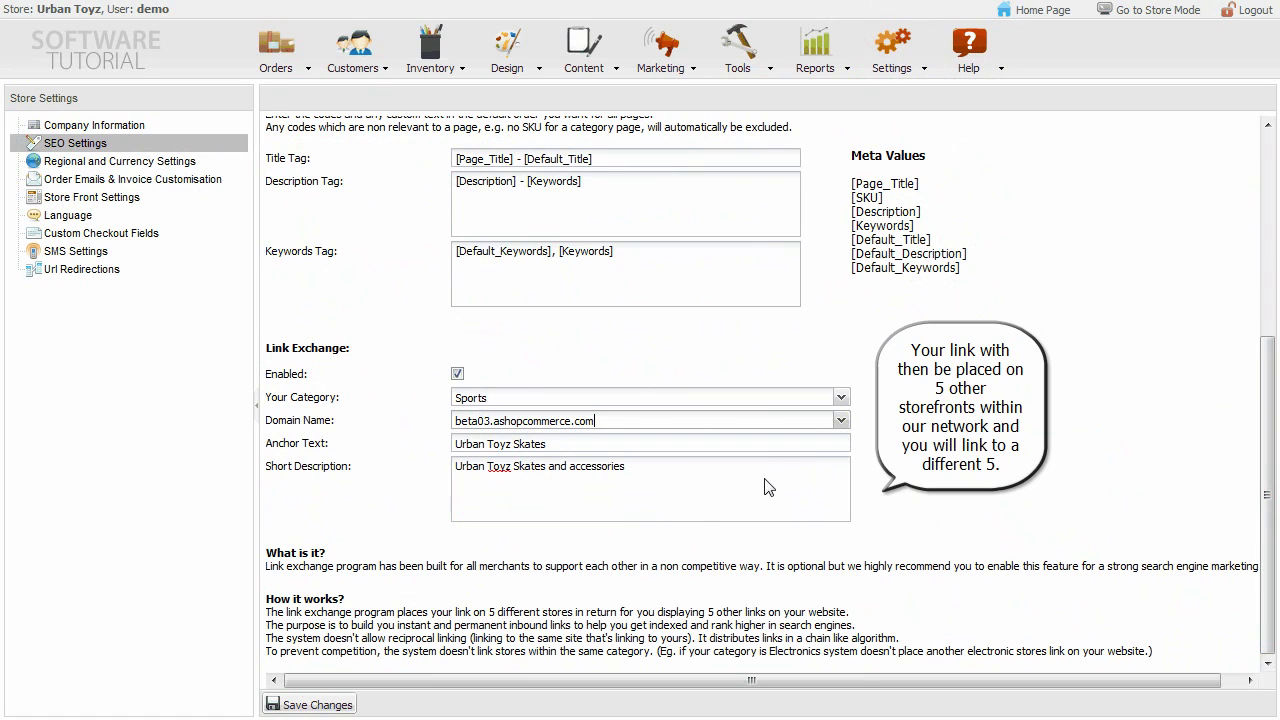
left_click(189, 169)
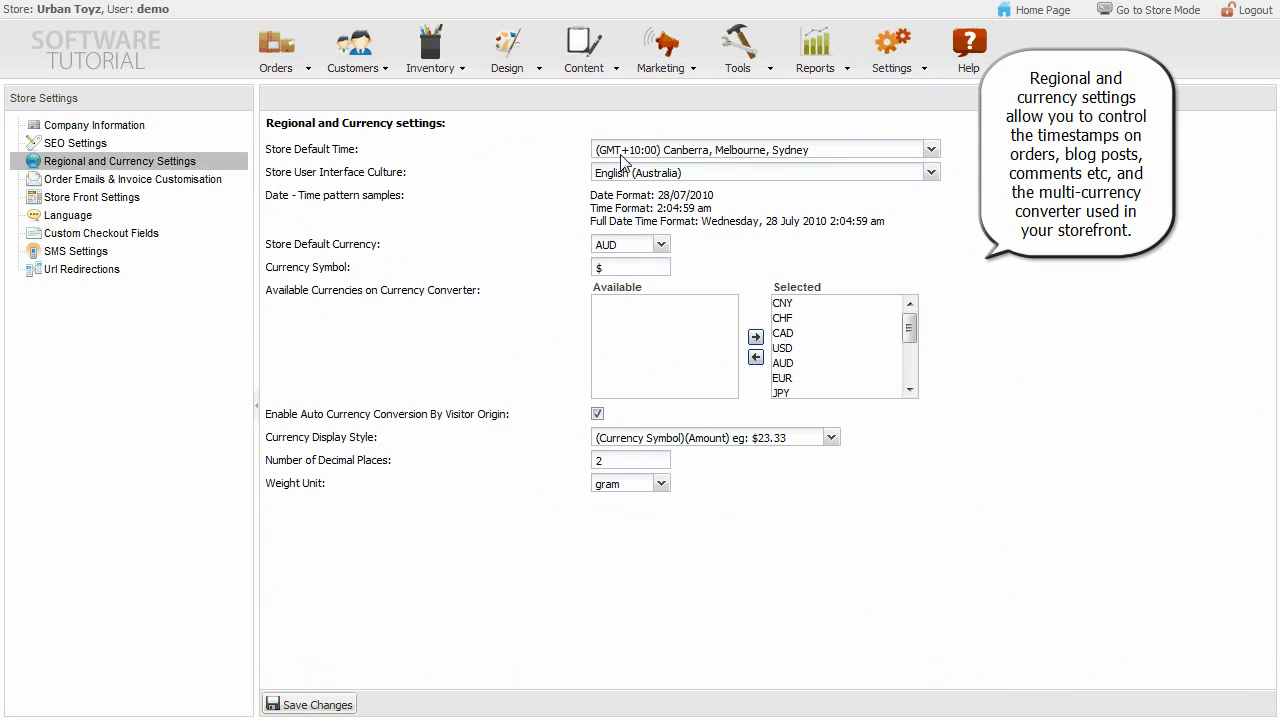
left_click(930, 150)
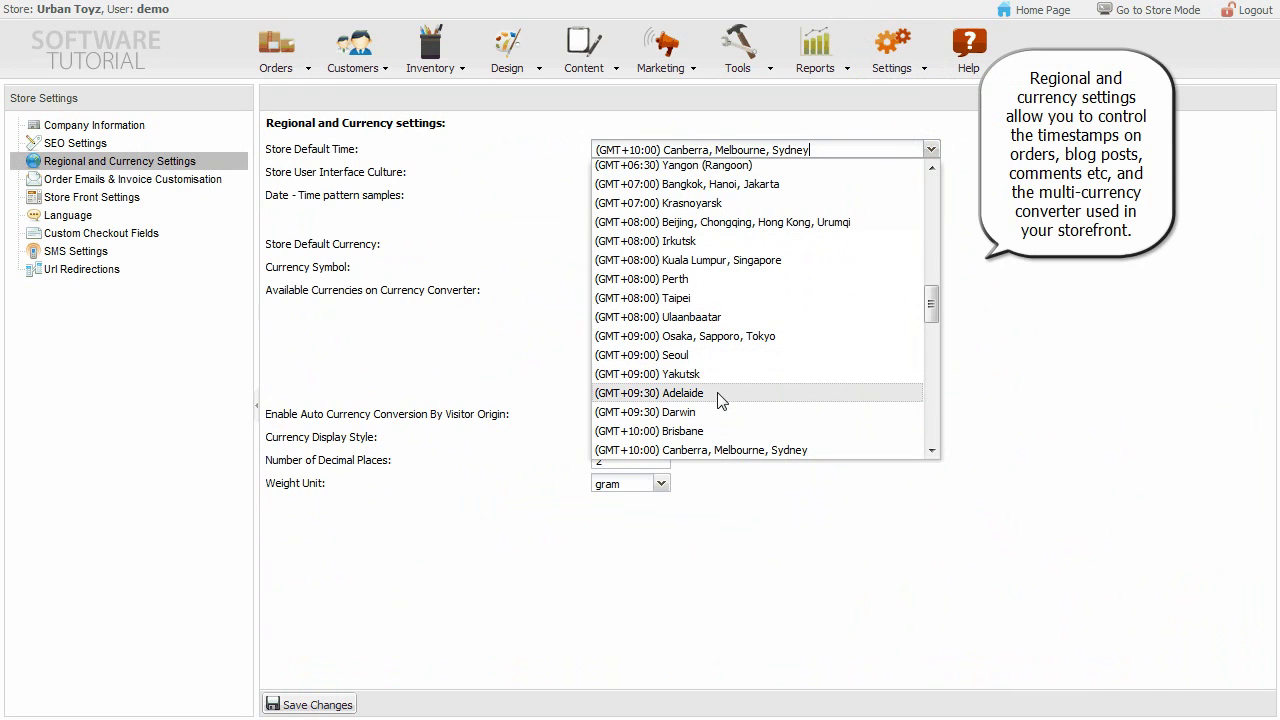
left_click(706, 412)
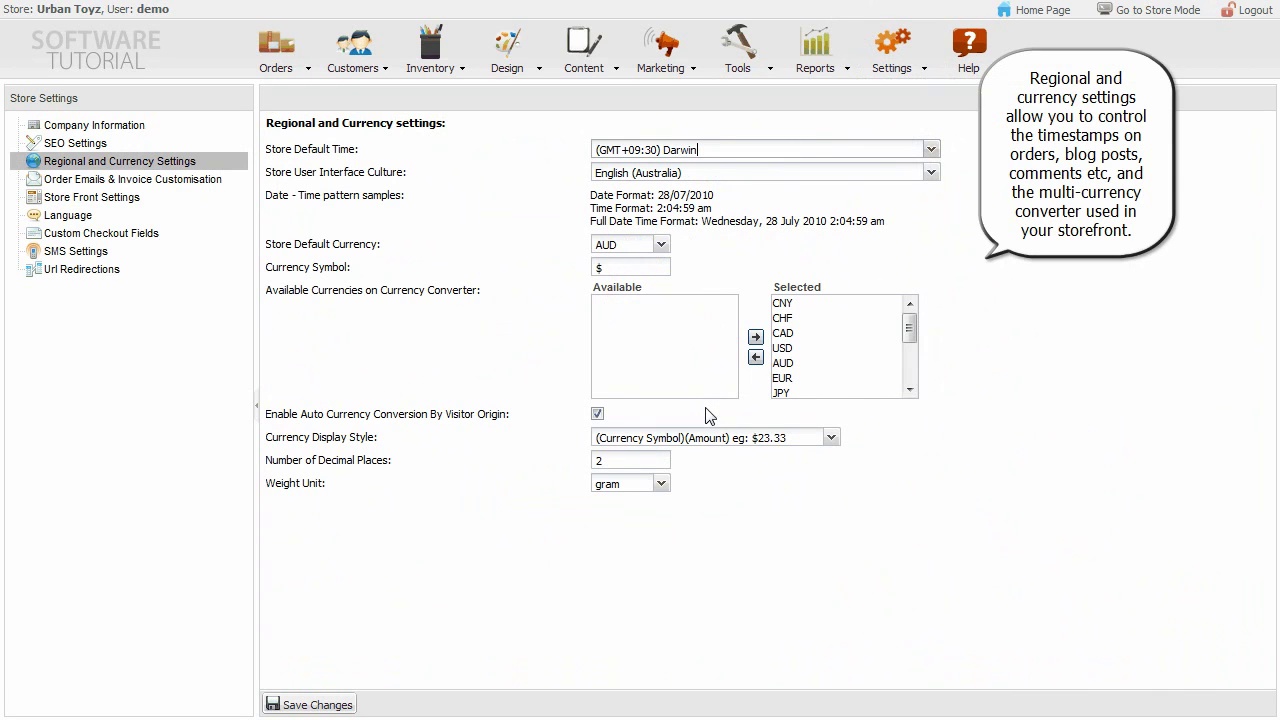
left_click(930, 173)
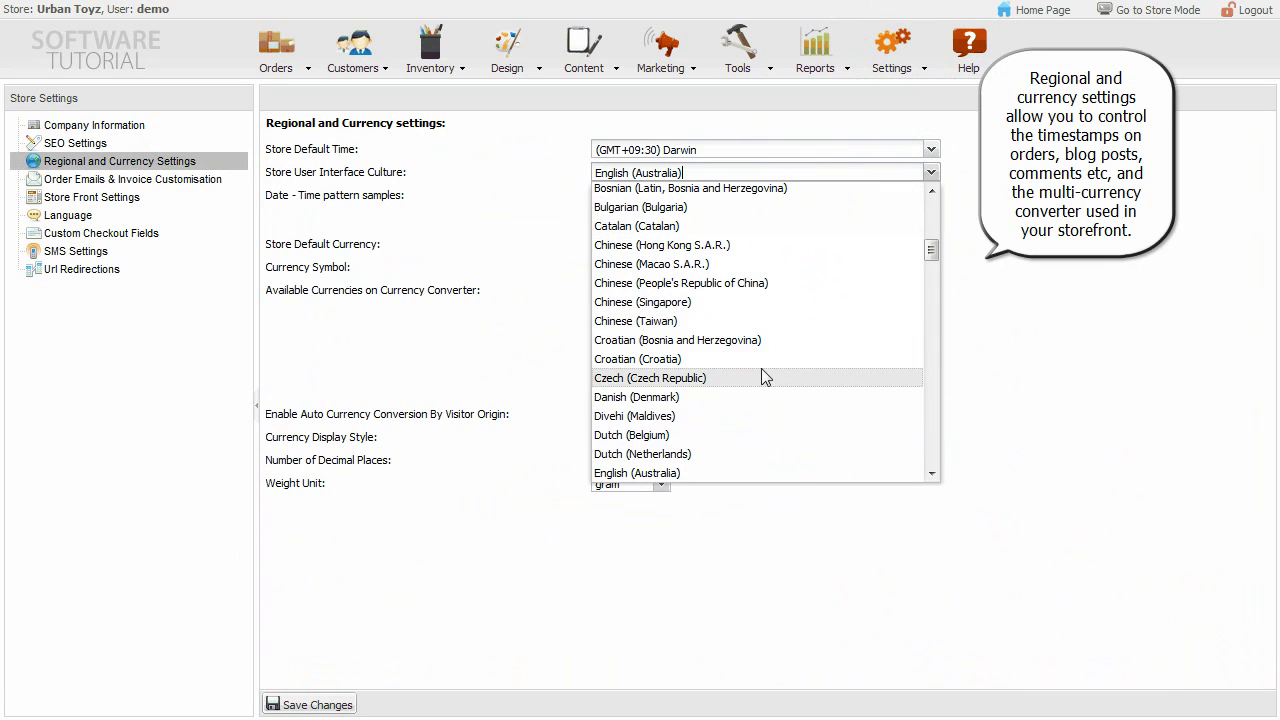
left_click(752, 397)
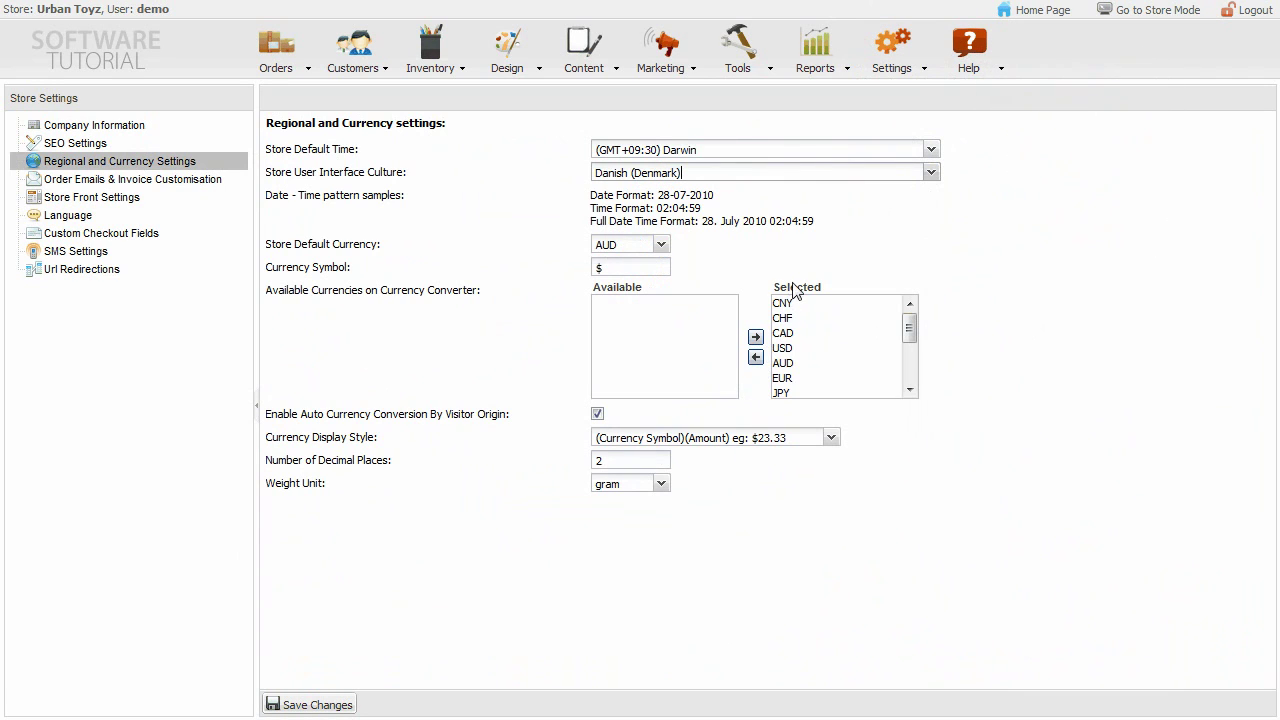
left_click_drag(816, 222, 604, 199)
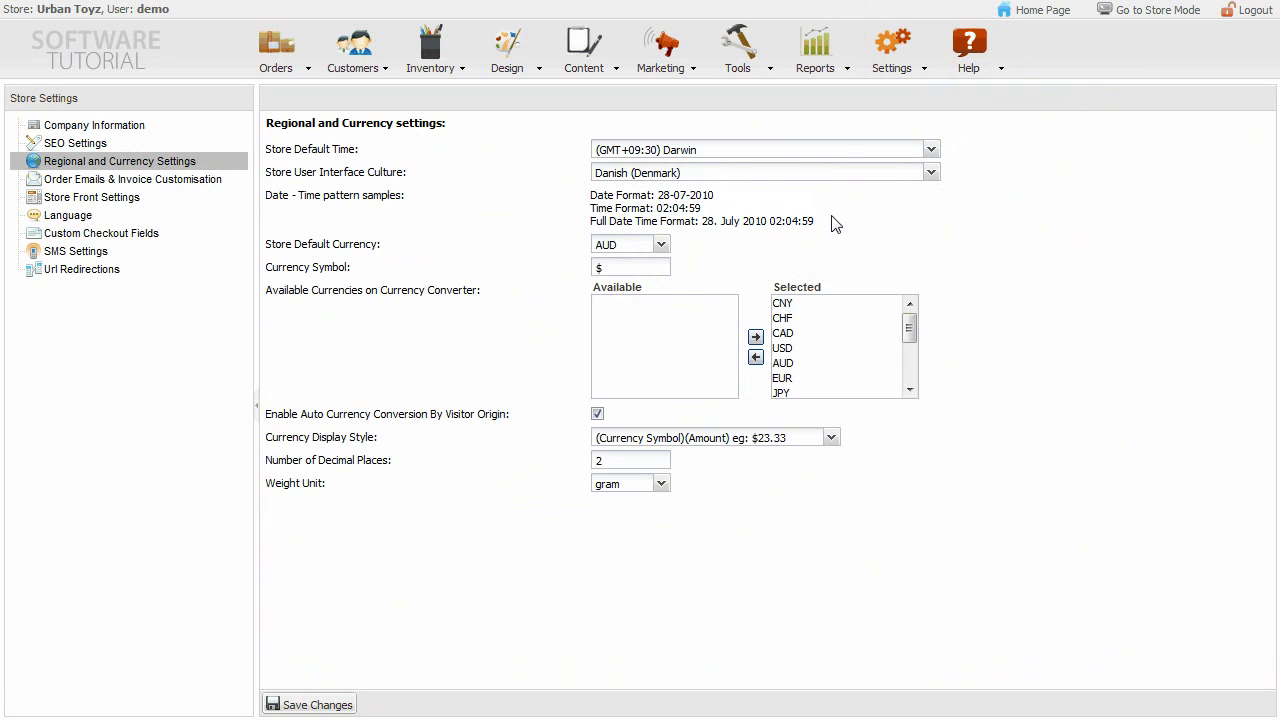
left_click(660, 246)
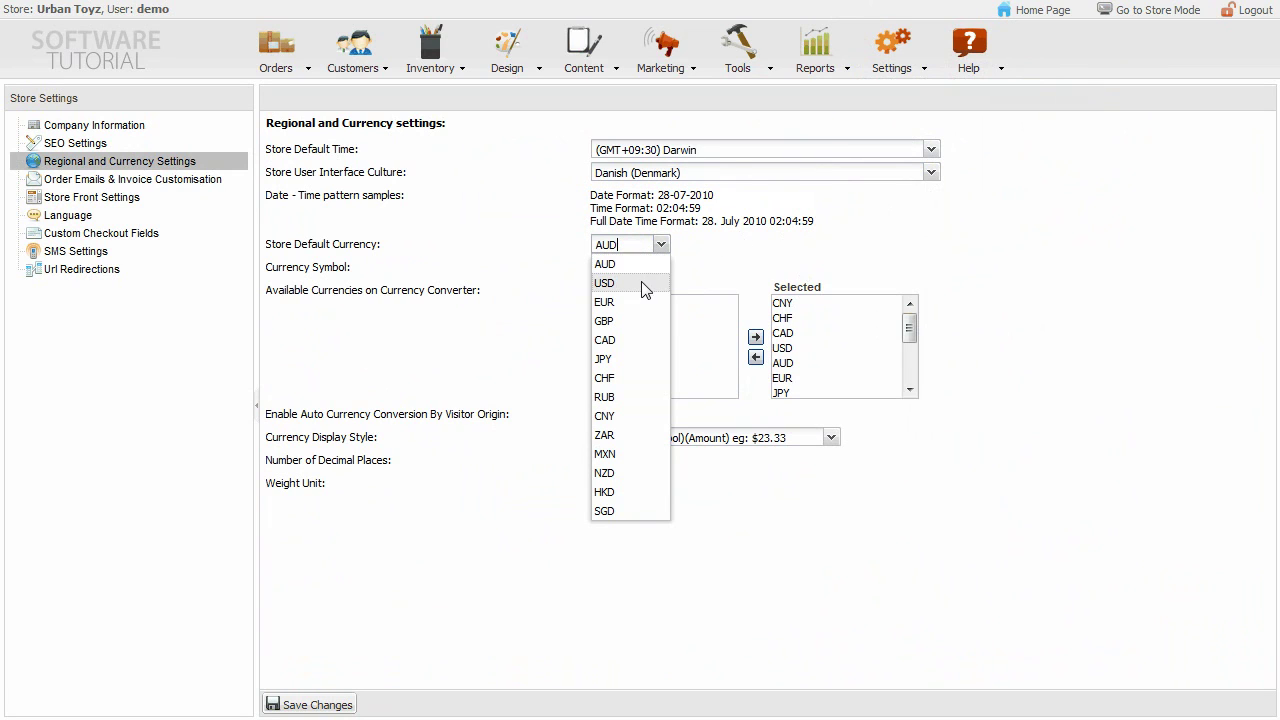
left_click(661, 248)
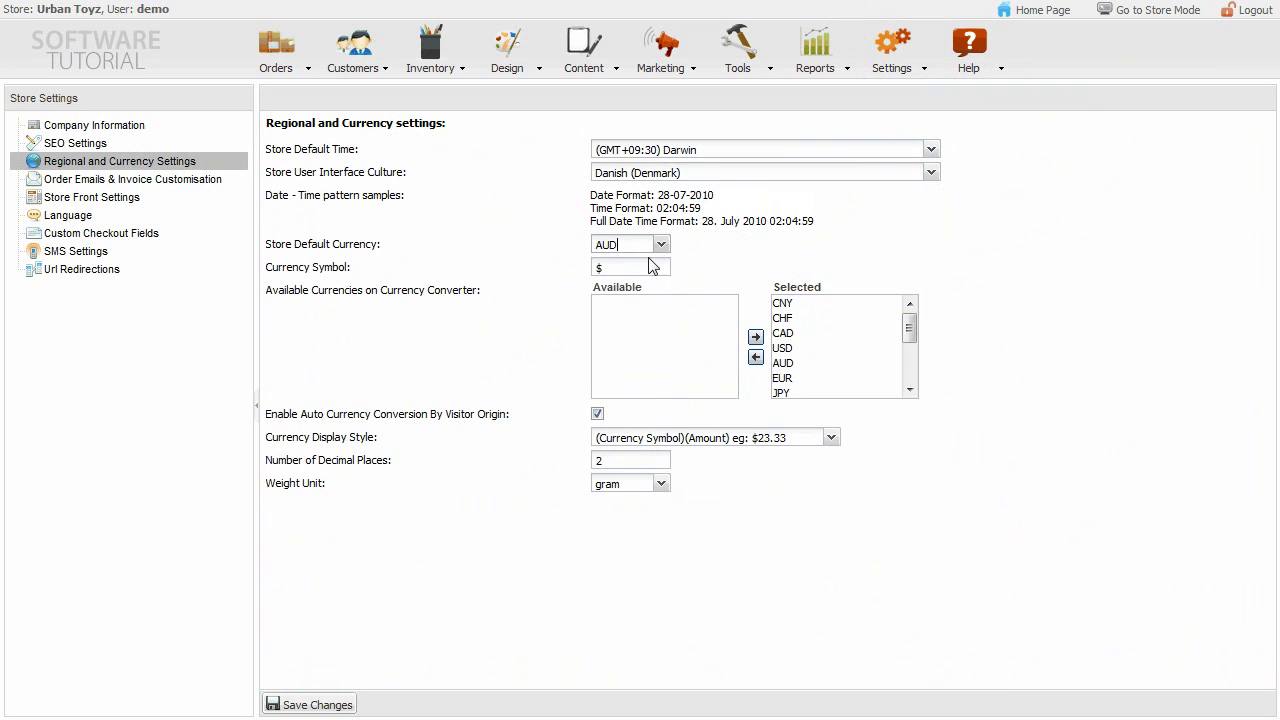
double_click(640, 267)
Review currency converter (USD), display style, decimals and gram weight unit, leaving them unchanged
left_click(652, 310)
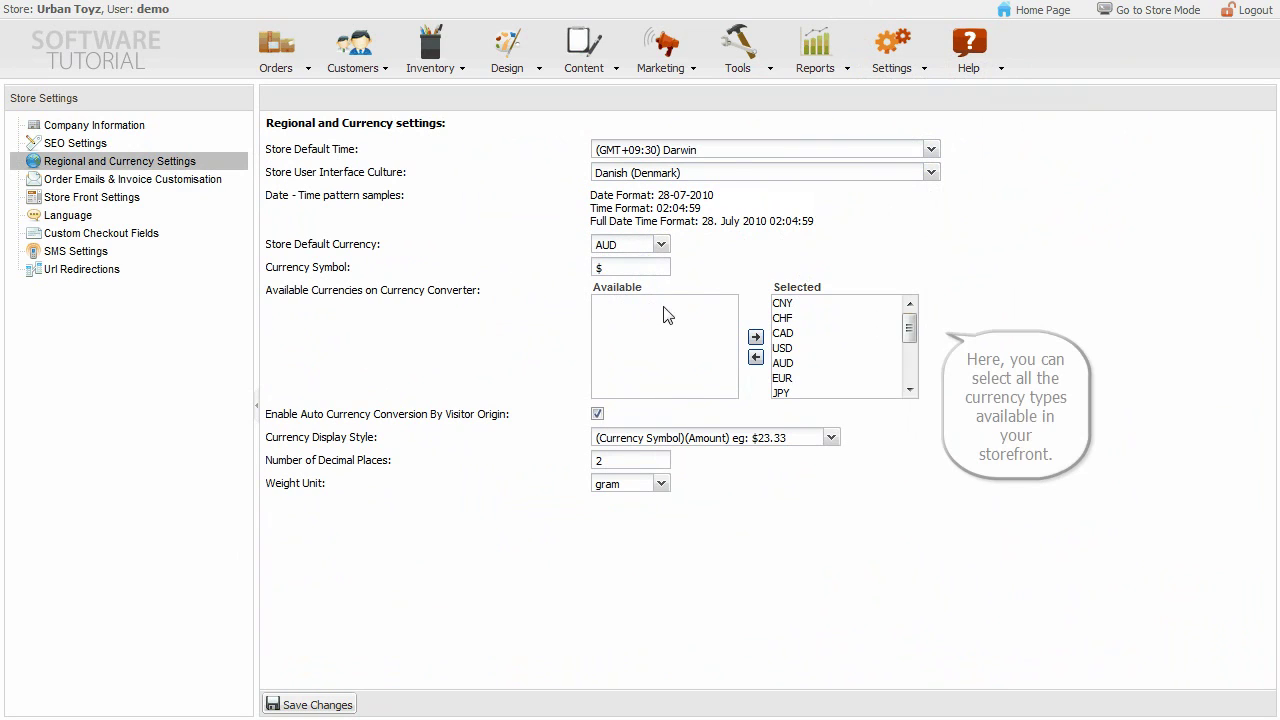
left_click(782, 348)
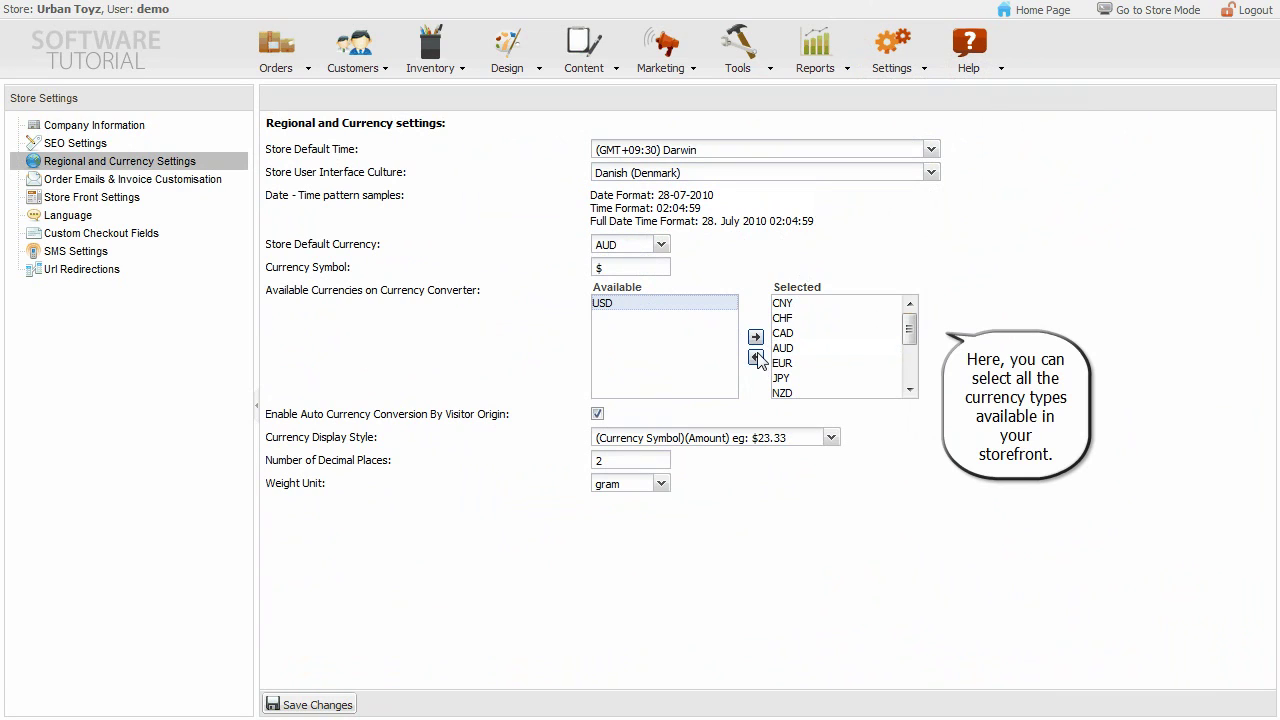
left_click(756, 338)
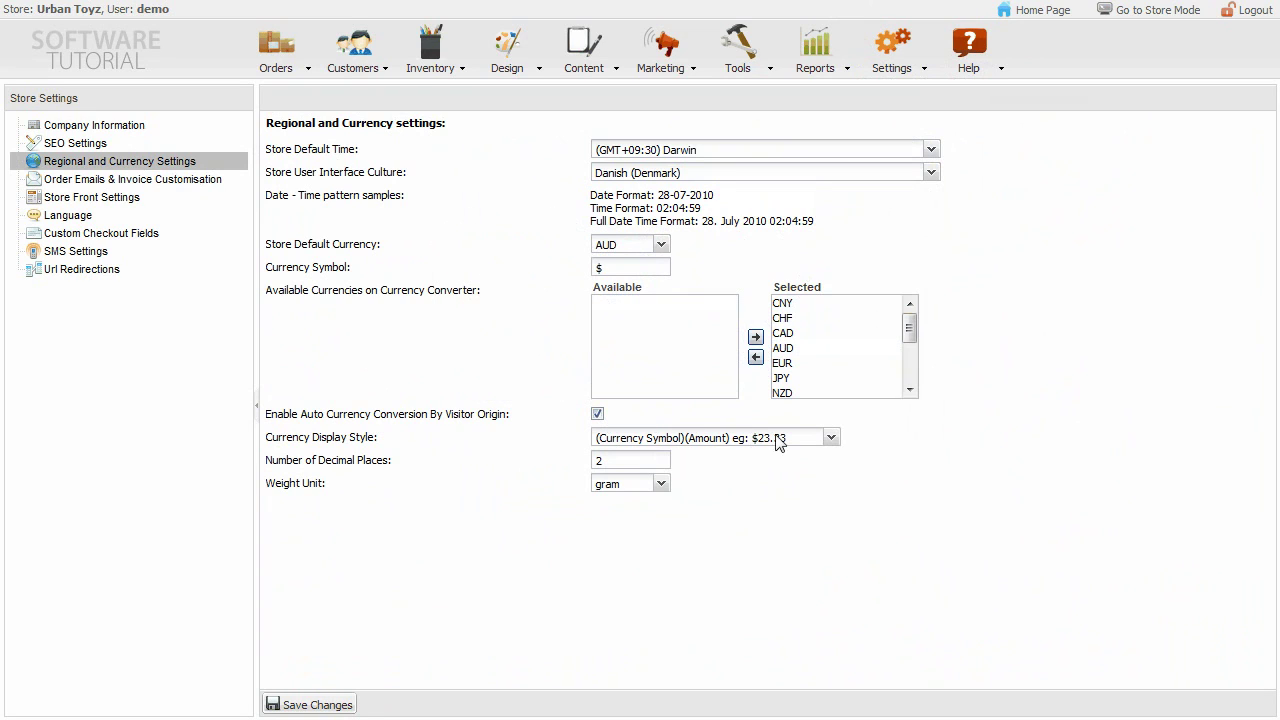
left_click(831, 438)
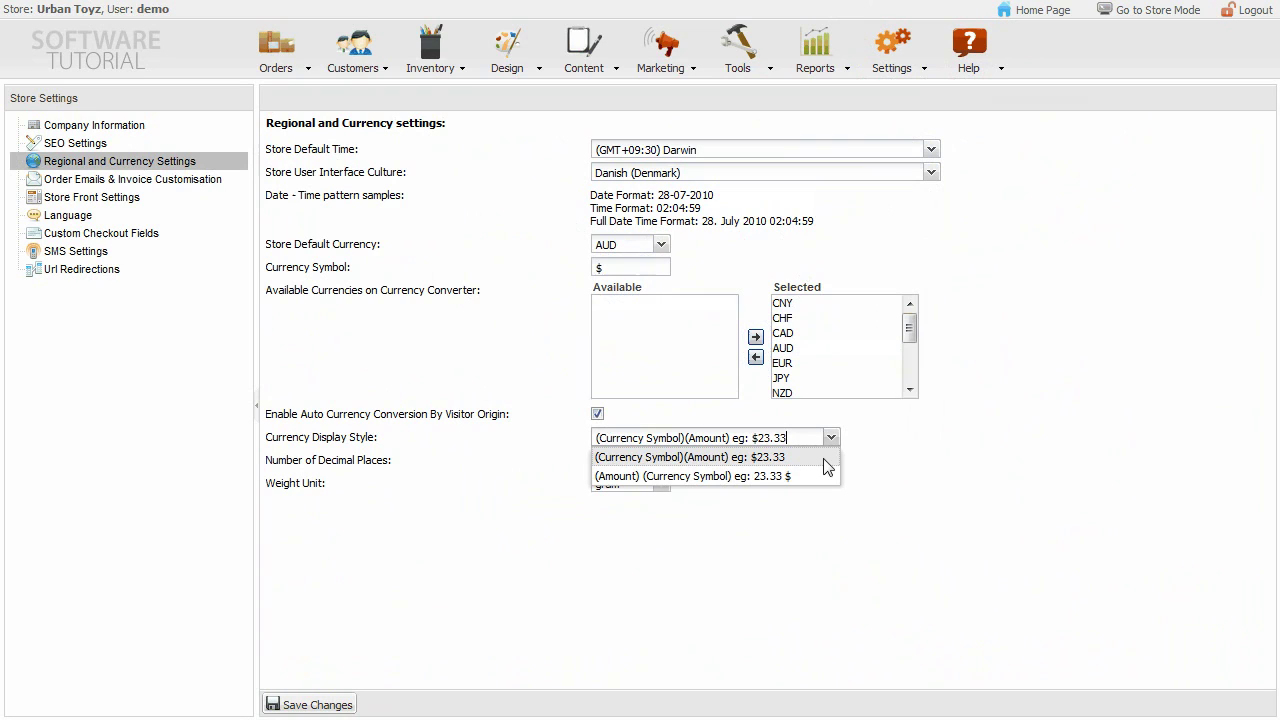
left_click(831, 443)
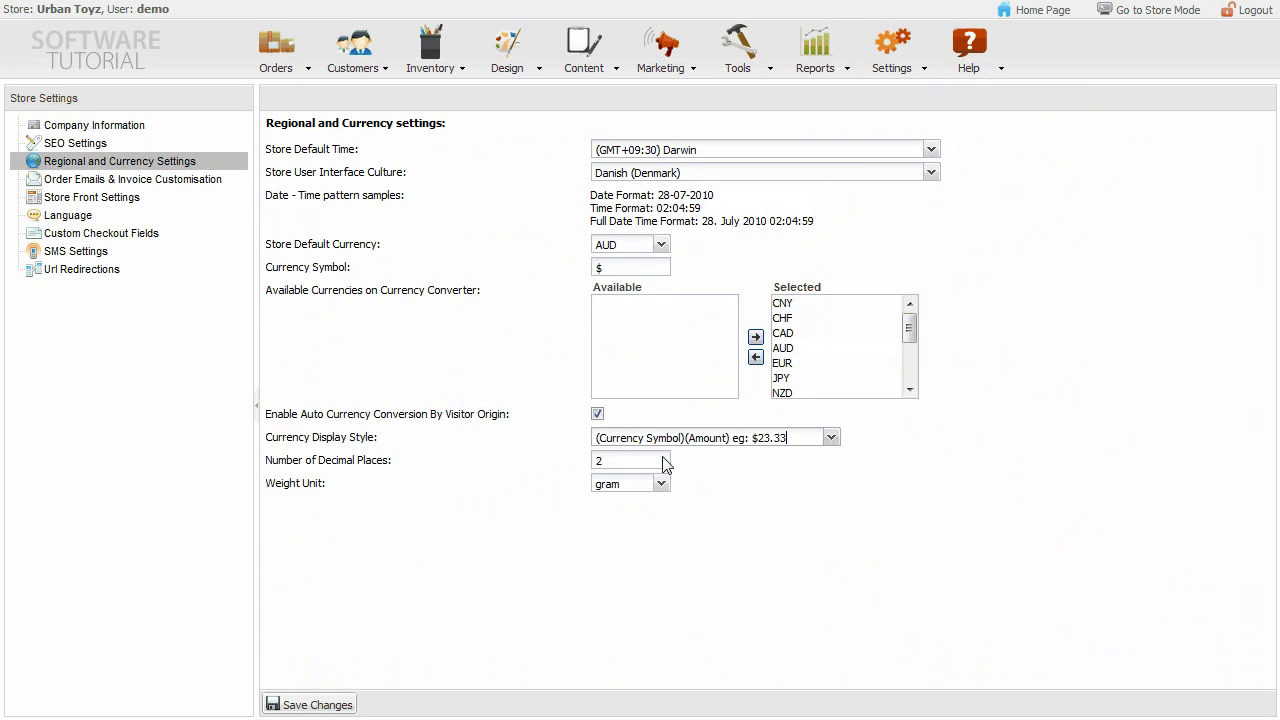
left_click(633, 466)
left_click(661, 484)
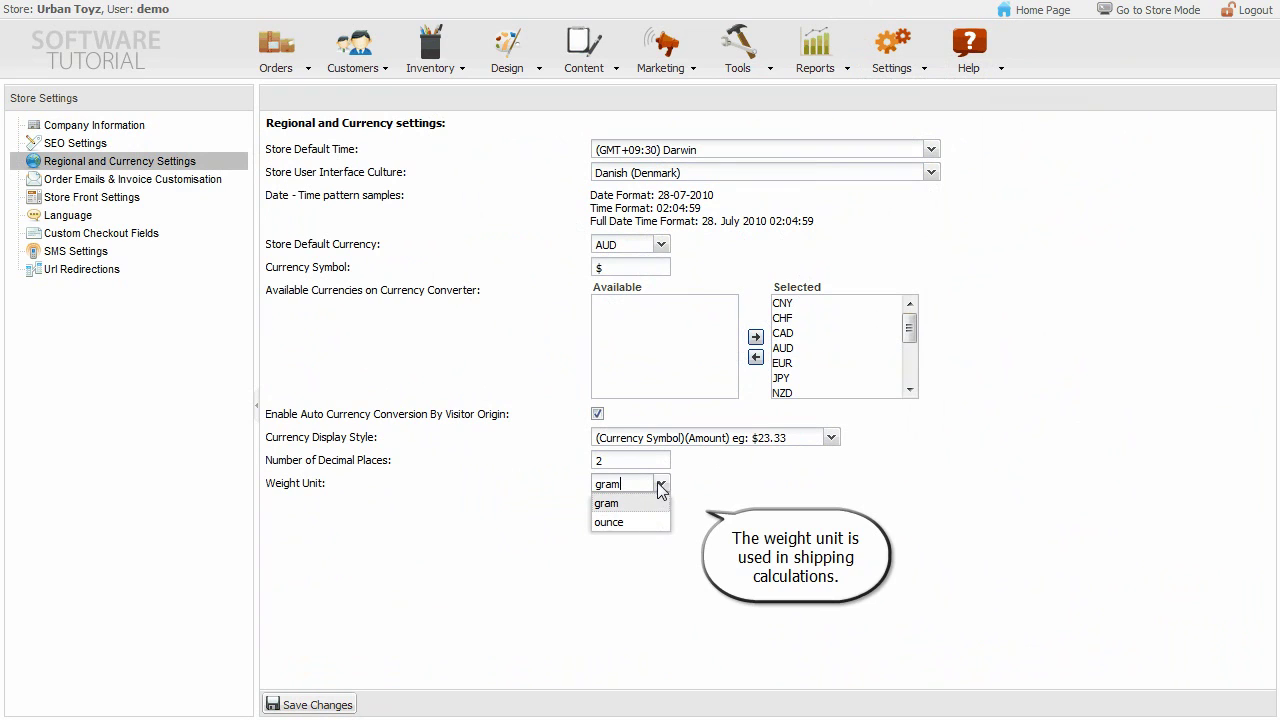
left_click(661, 484)
In Order Emails & Invoice Customisation, keep the logo on order emails, aligned Left
left_click(187, 181)
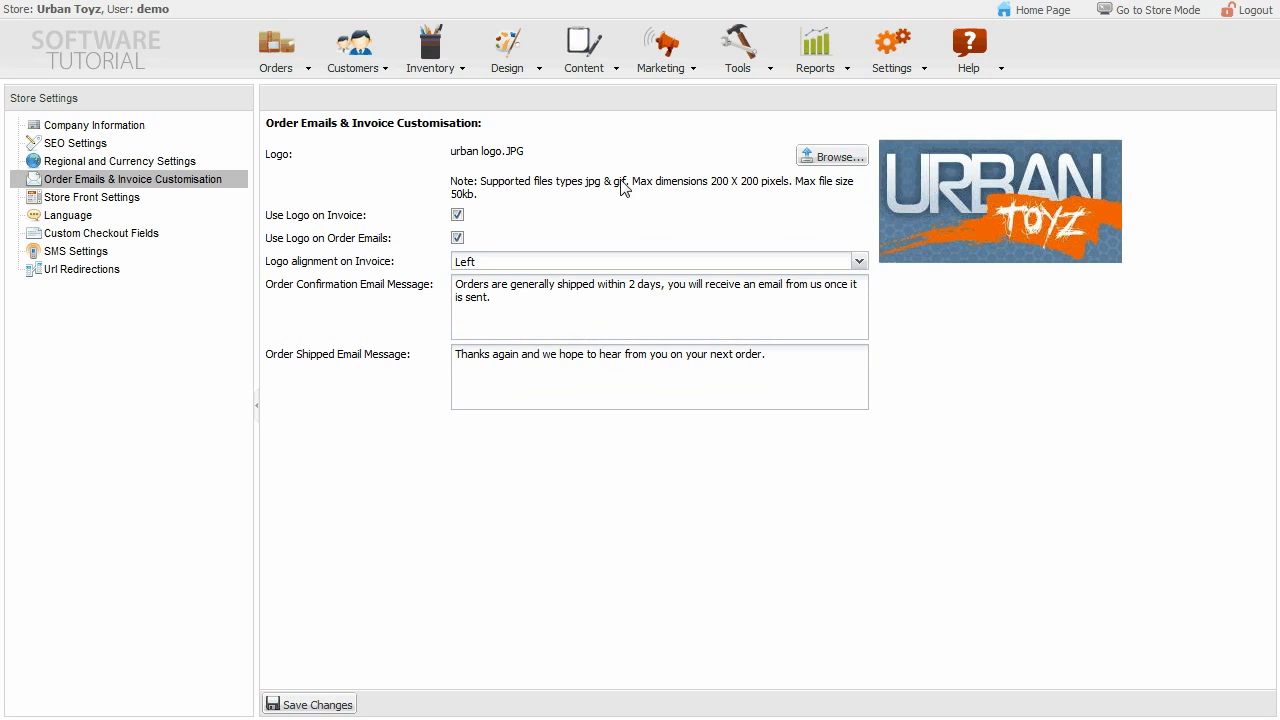
left_click_drag(451, 180, 478, 198)
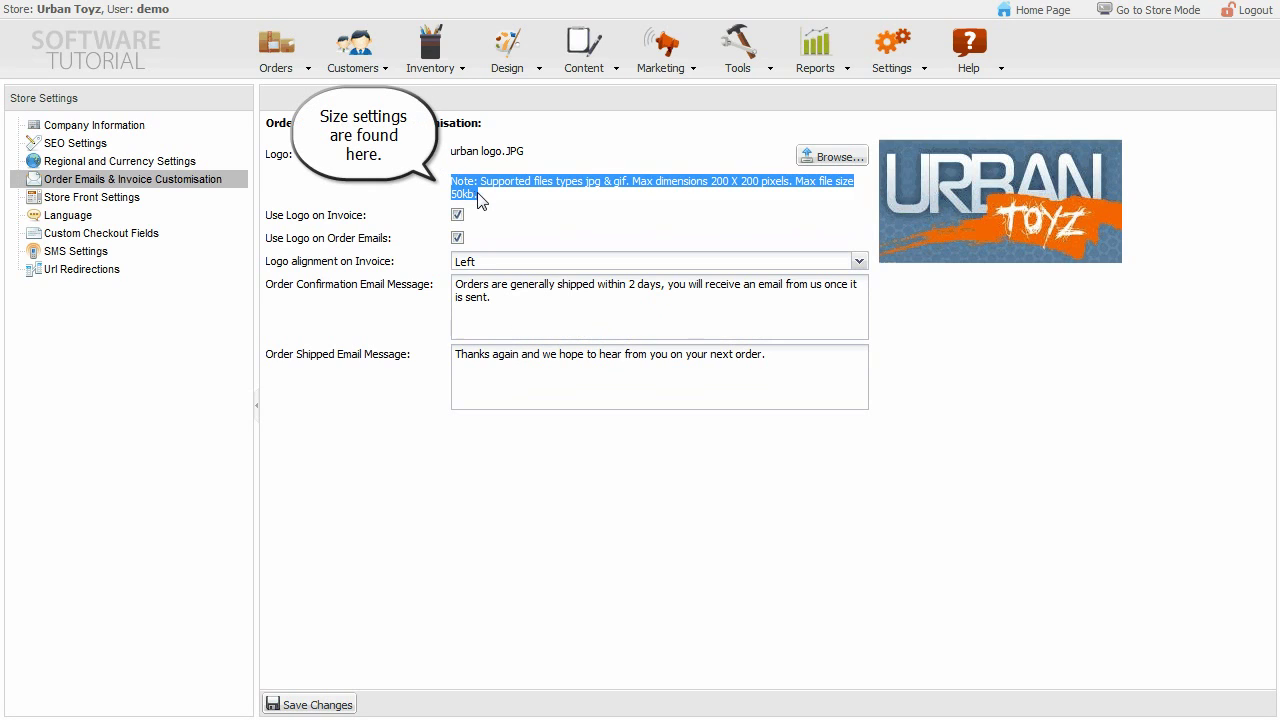
left_click(481, 203)
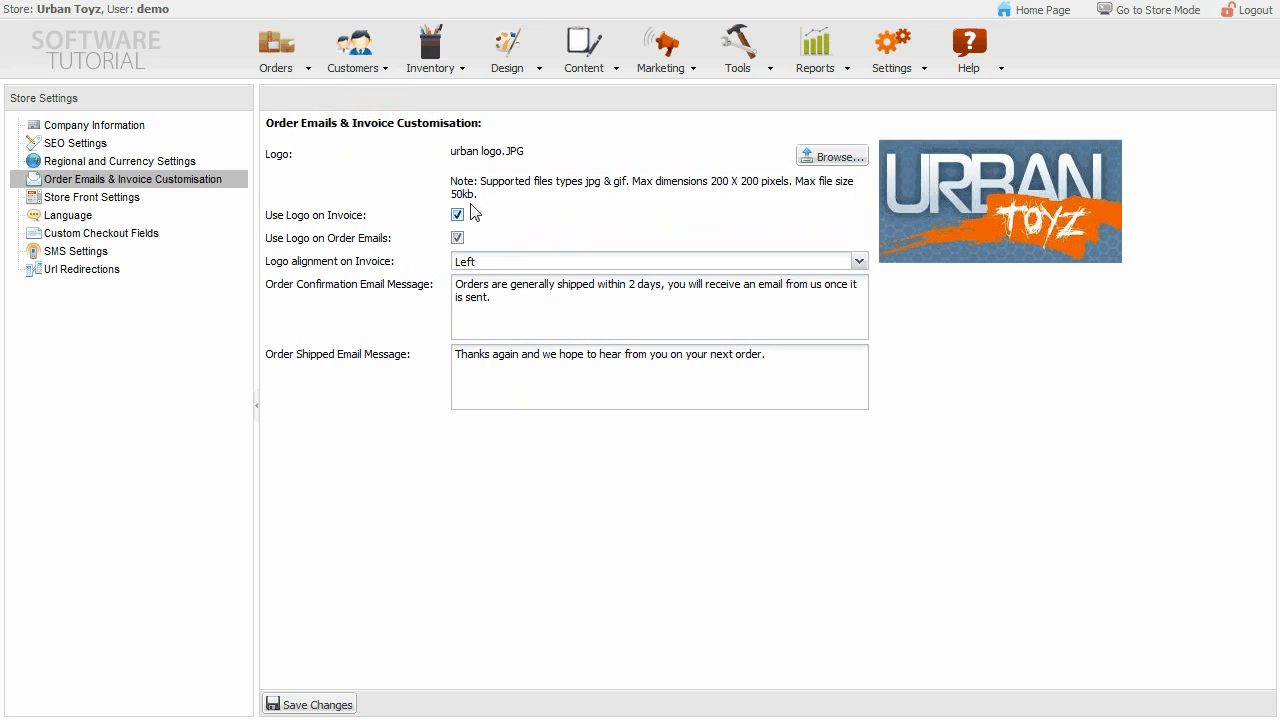
left_click(458, 238)
left_click(857, 262)
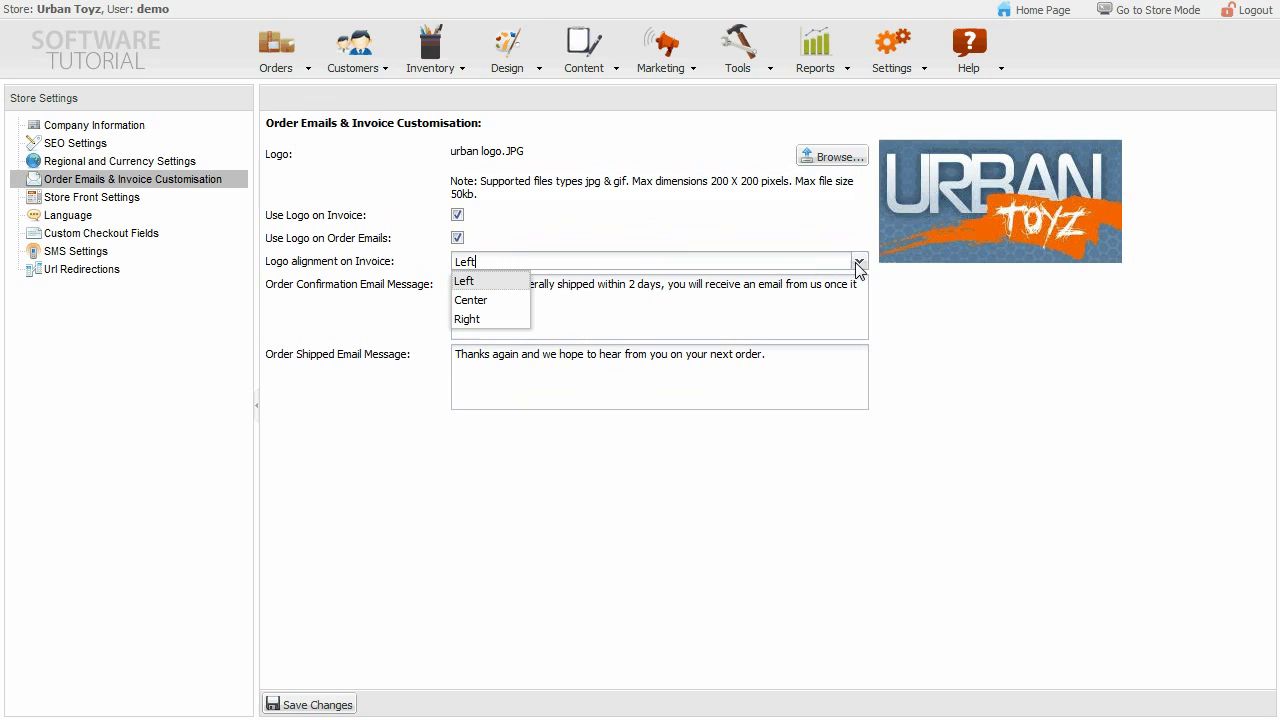
left_click(858, 264)
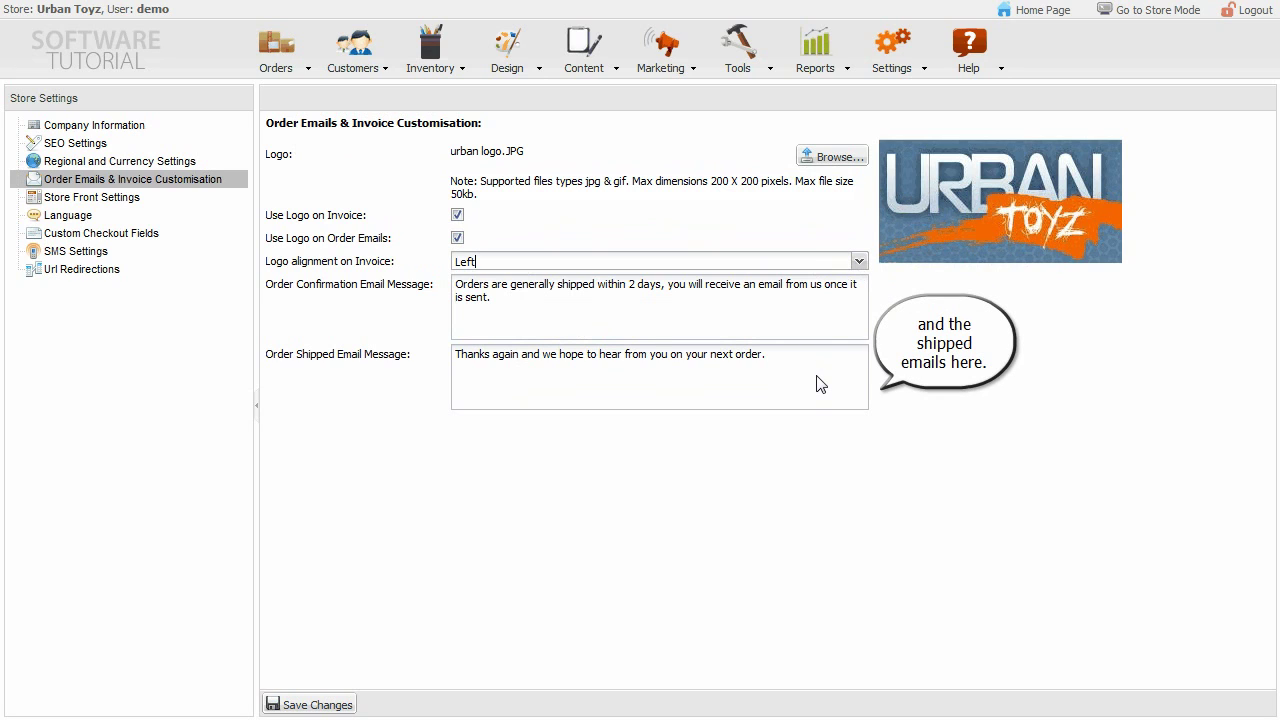
Keep the store accepting orders, upload the storefront favicon, then go to Language settings
left_click(128, 199)
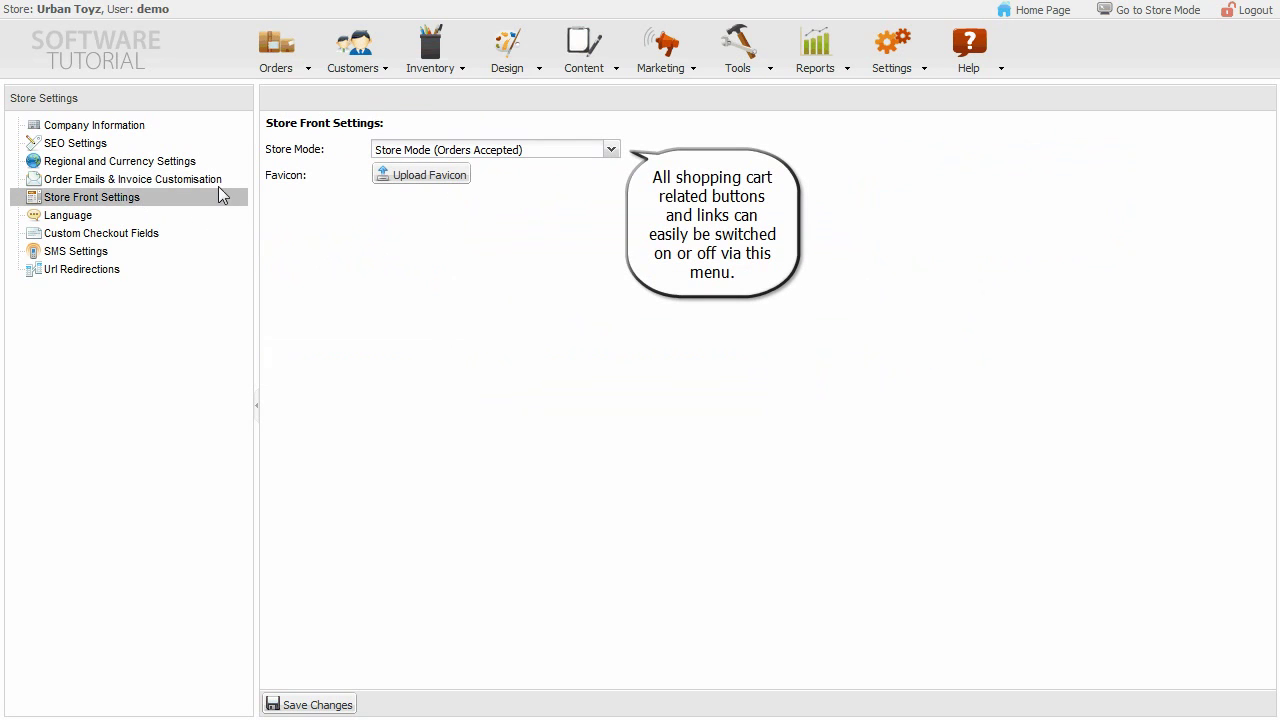
left_click(610, 149)
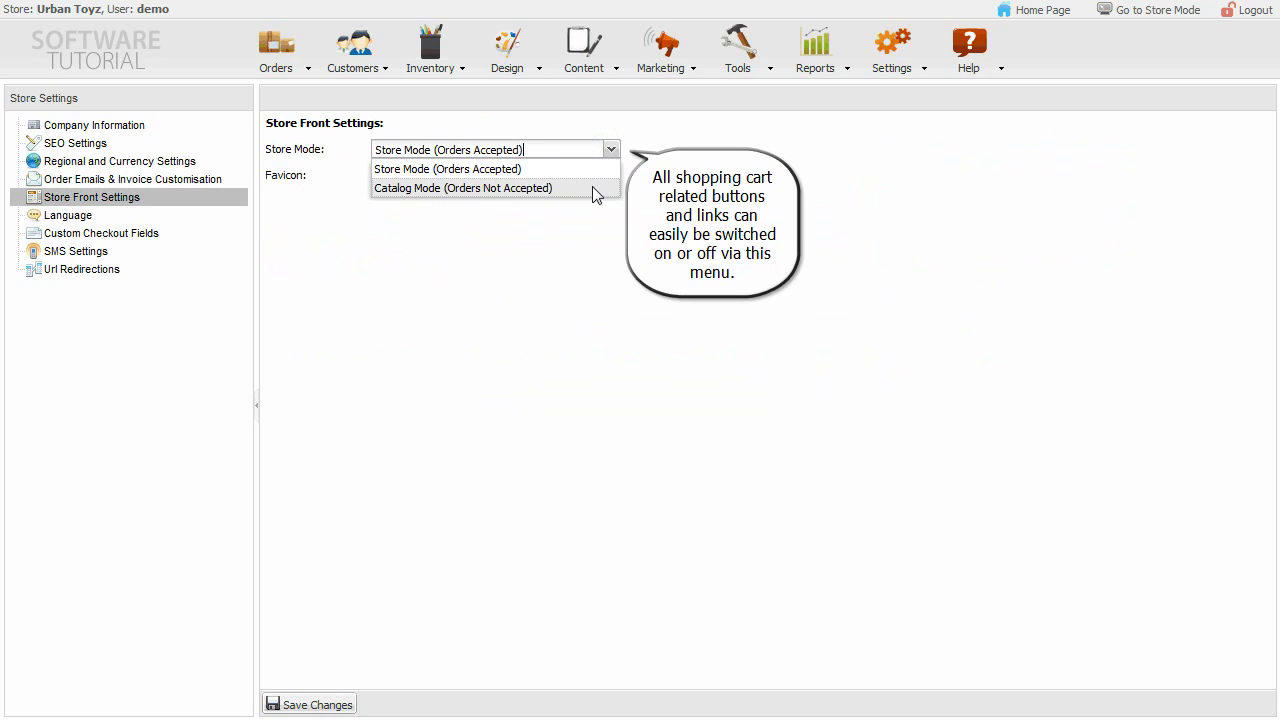
left_click(612, 149)
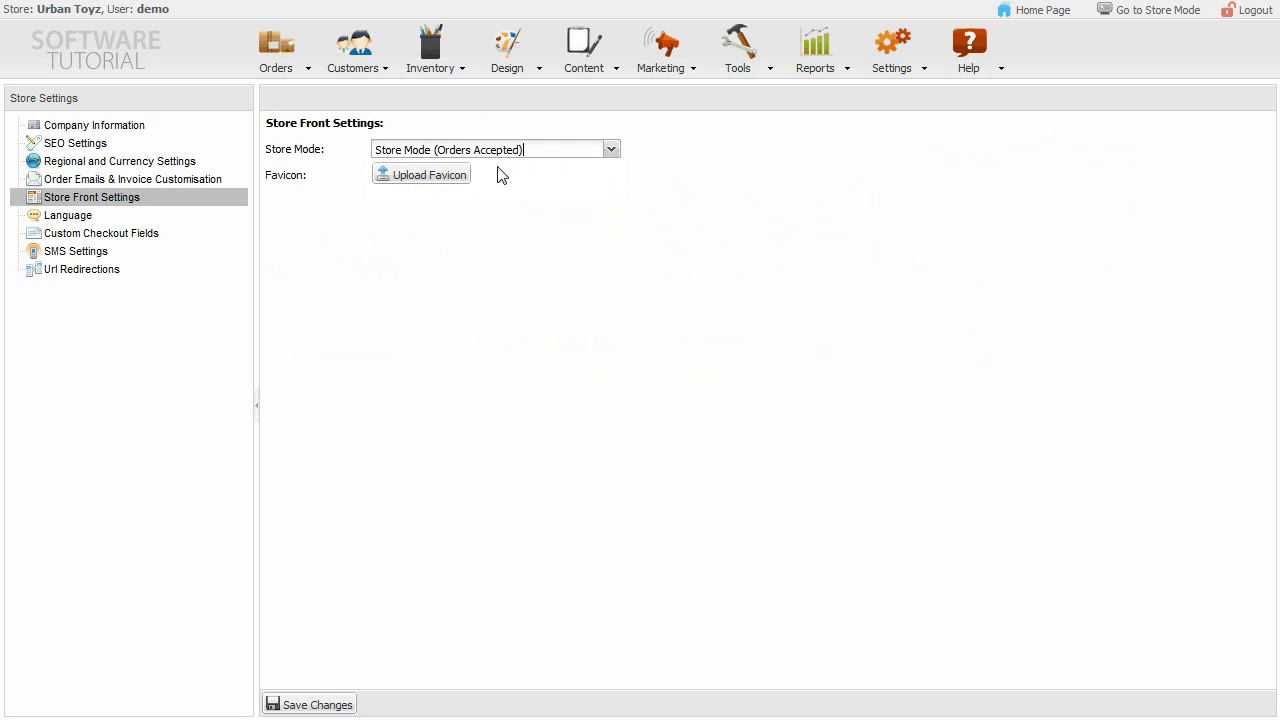
left_click(436, 182)
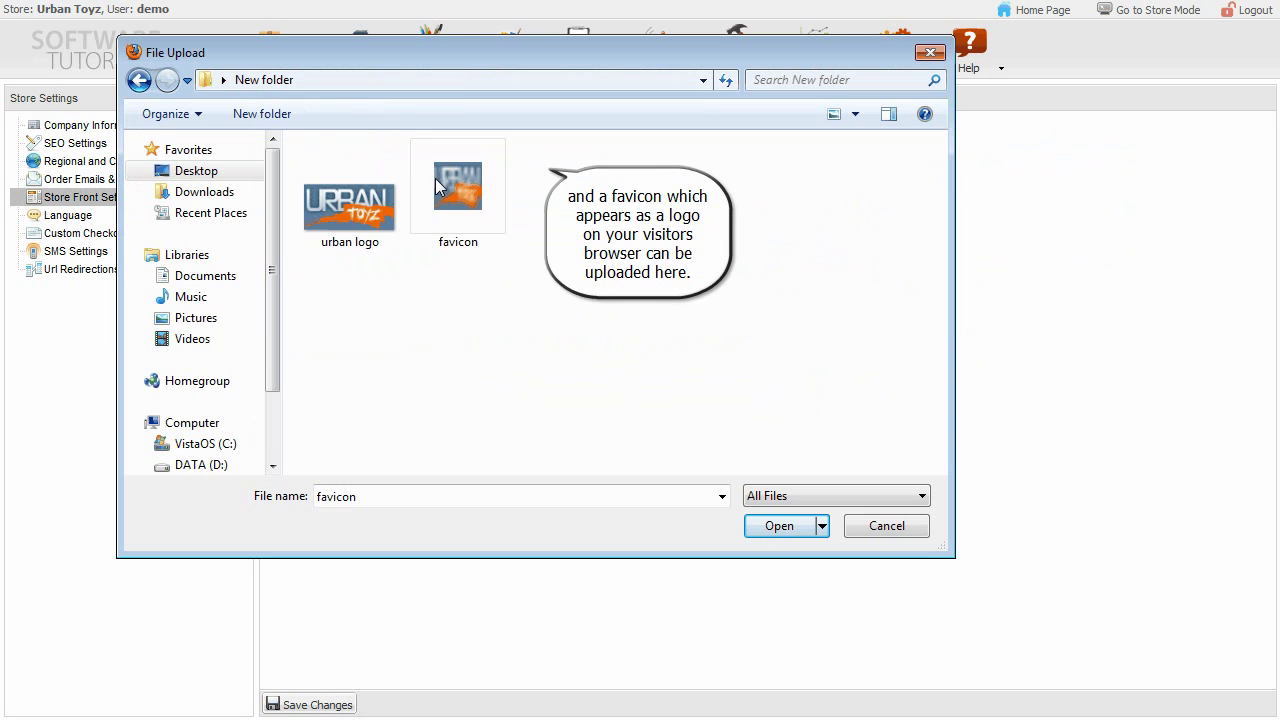
double_click(462, 174)
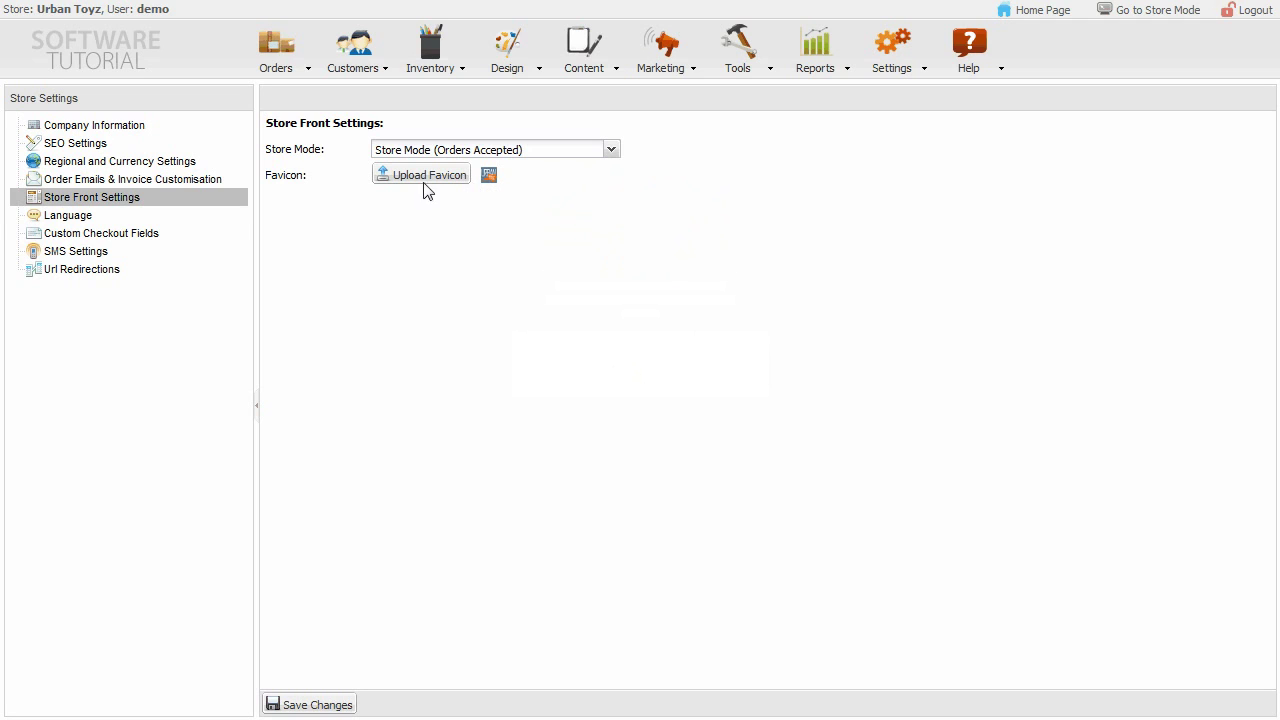
left_click(89, 216)
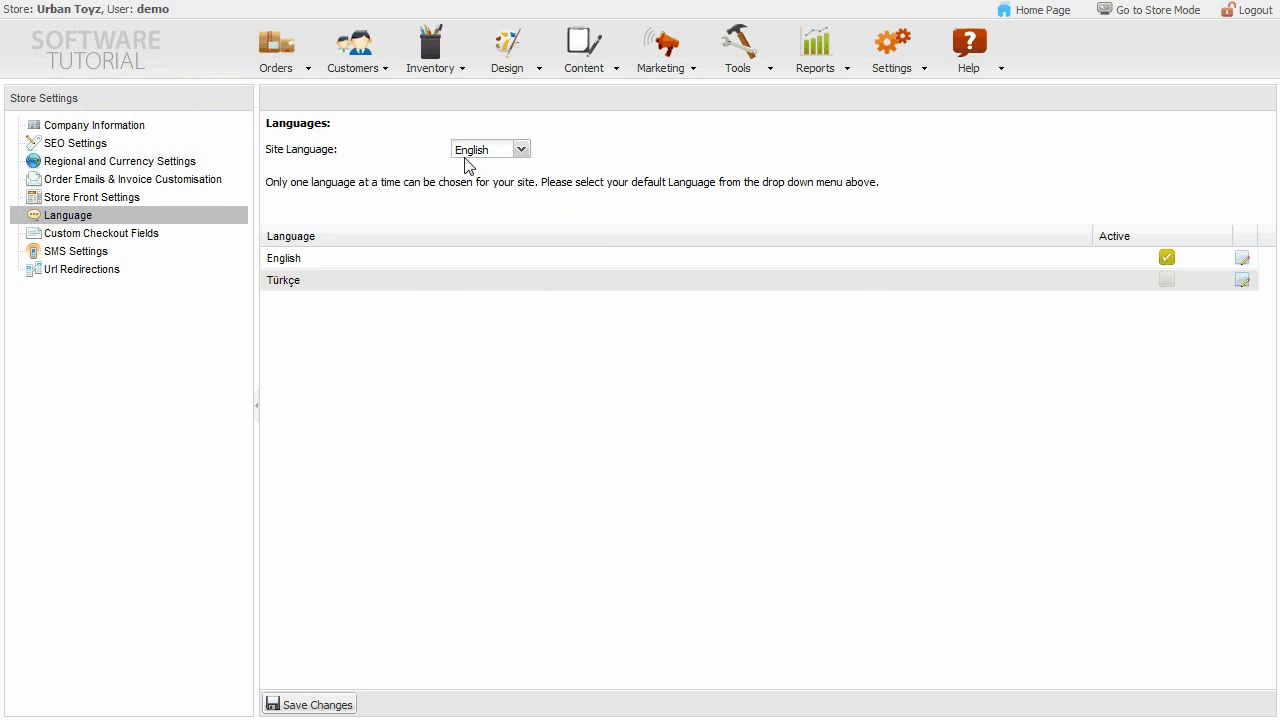
Keep English as the site language and open the English phrases for editing
left_click(520, 150)
left_click(520, 150)
left_click(1243, 262)
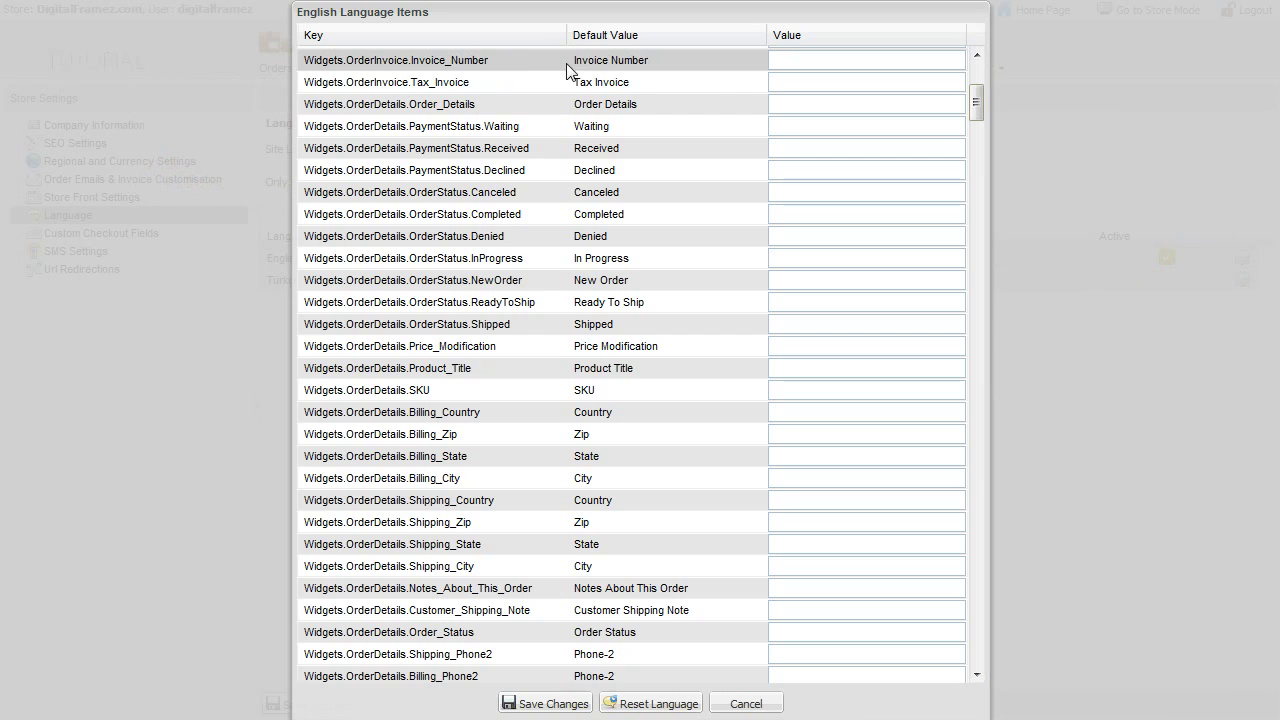
Enter a trial value 'invoice' for Invoice_Number, then cancel without saving
left_click(815, 63)
type("invoice")
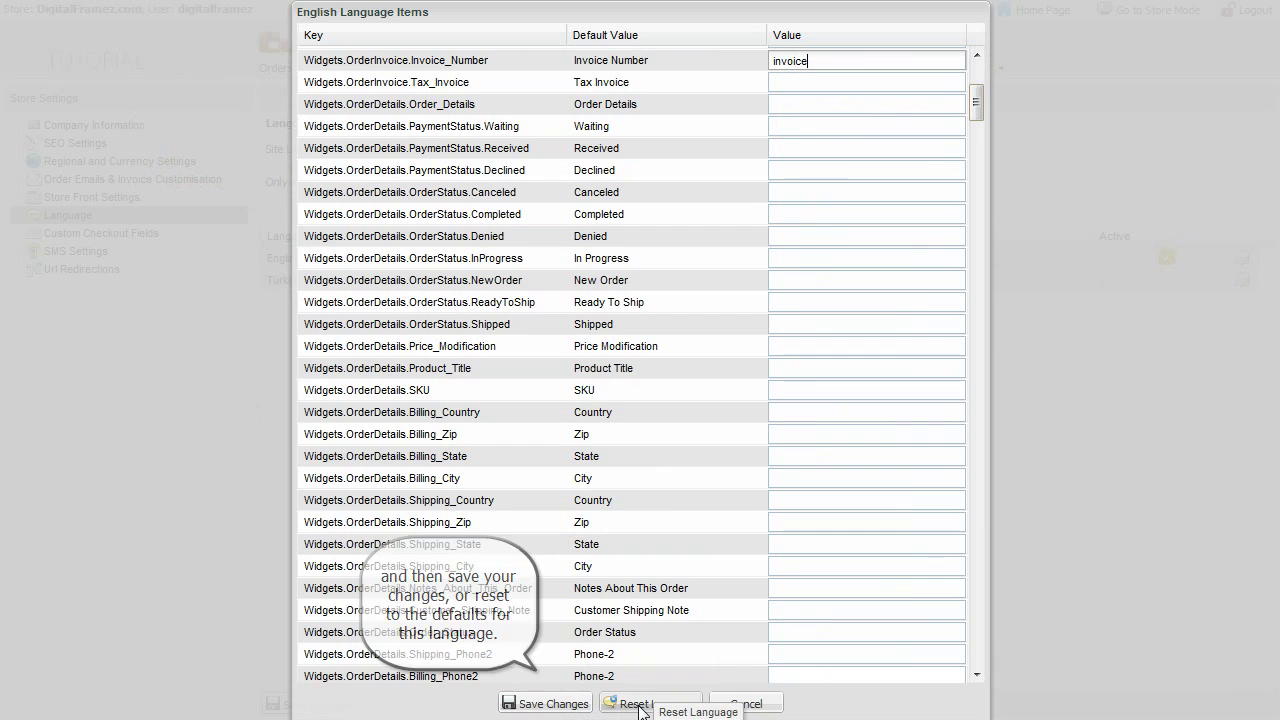
left_click(745, 704)
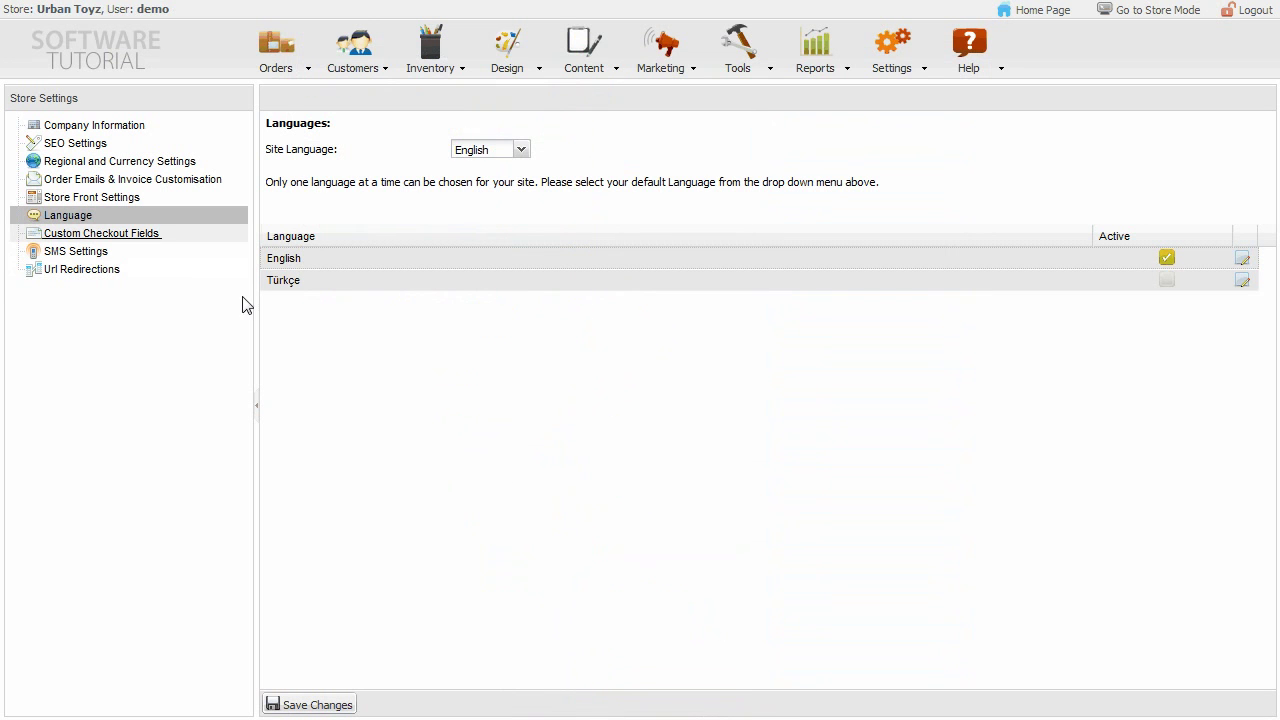
Toggle Upload your Design offline and back online, move it down one row, and edit it
left_click(154, 237)
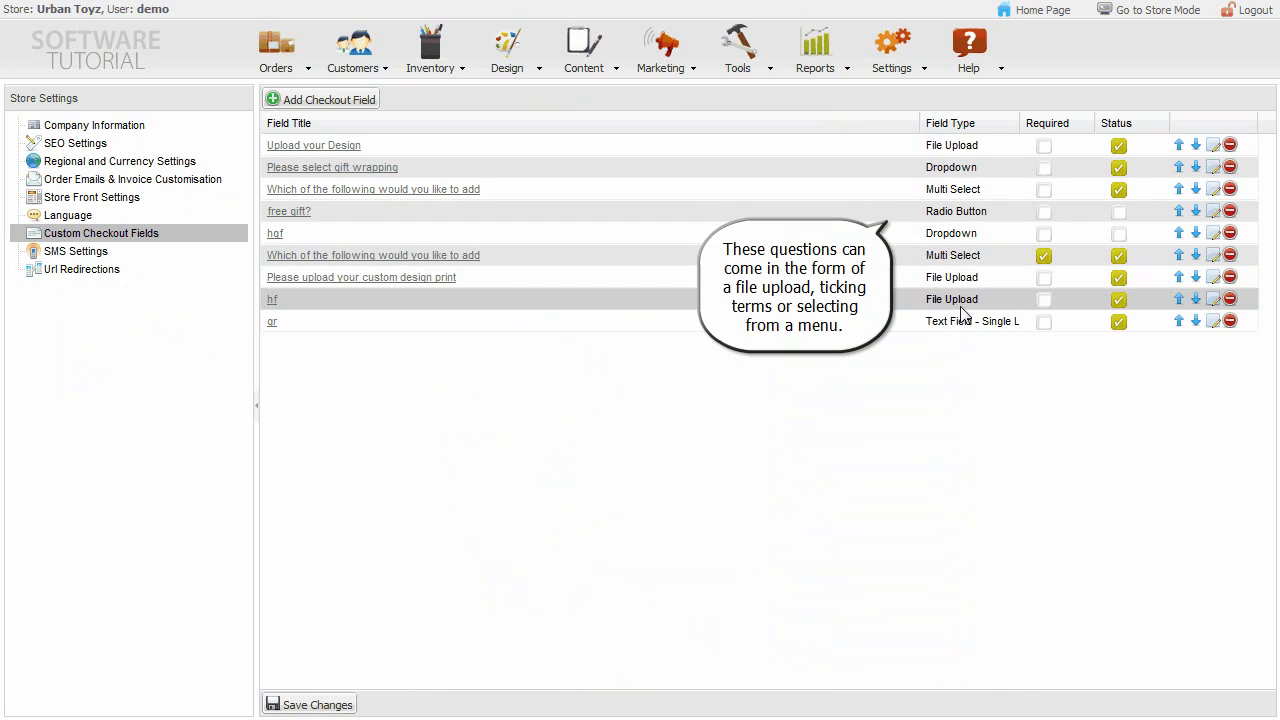
left_click(1044, 147)
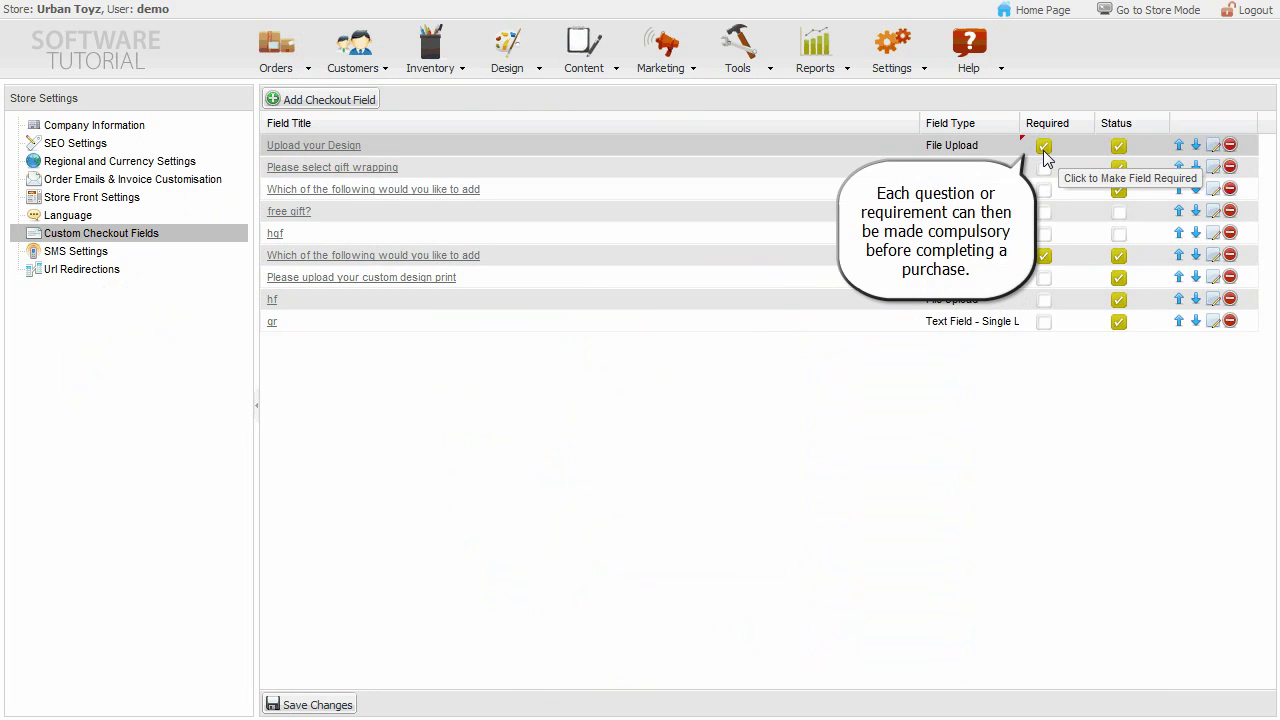
left_click(1044, 147)
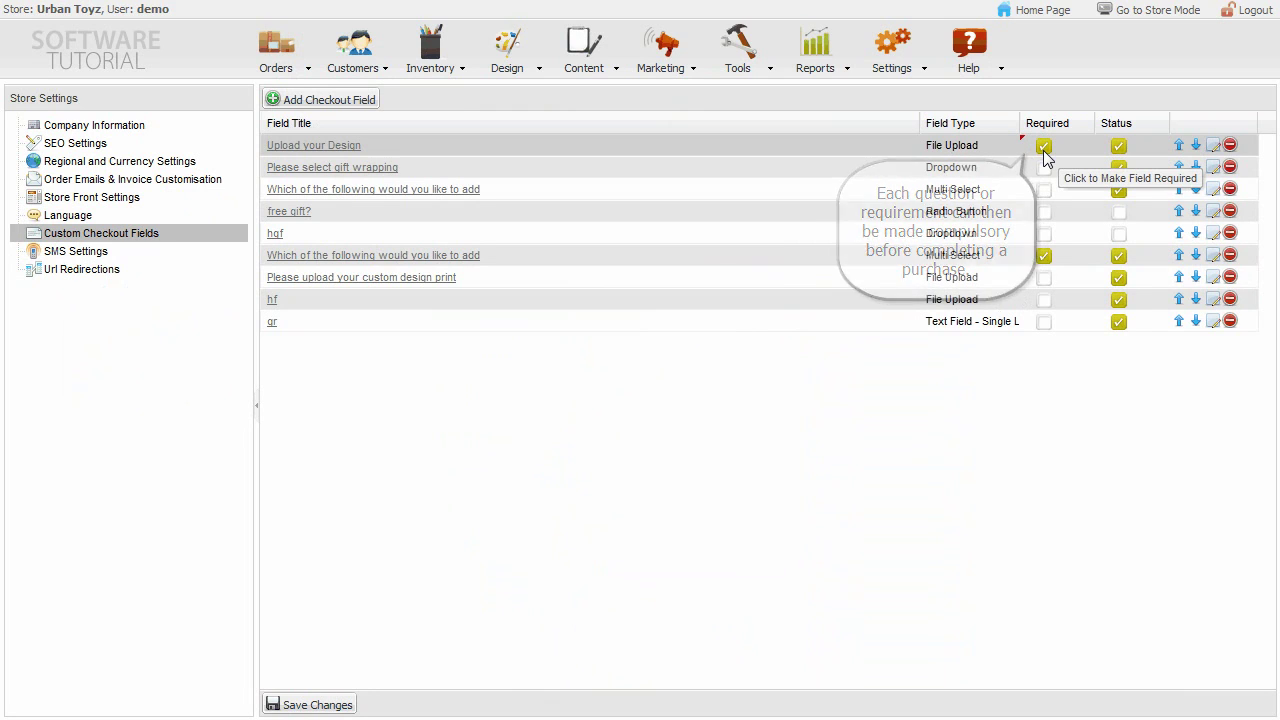
left_click(1118, 147)
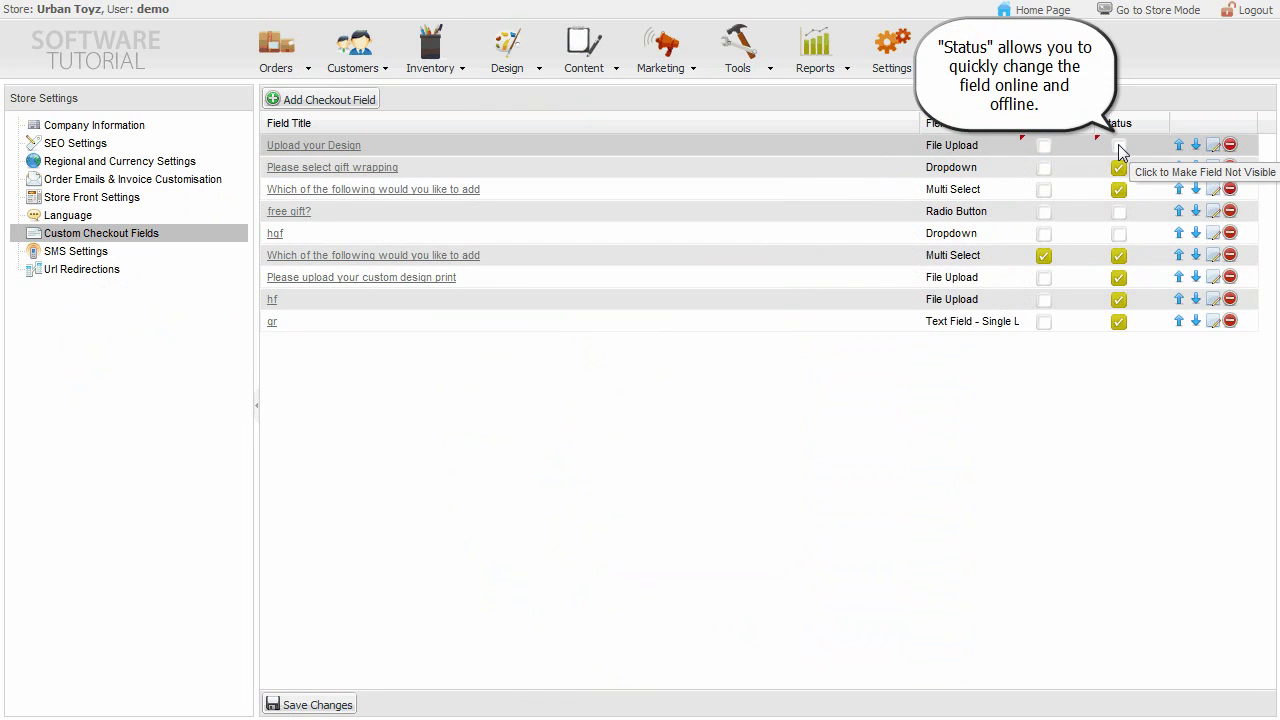
left_click(1119, 146)
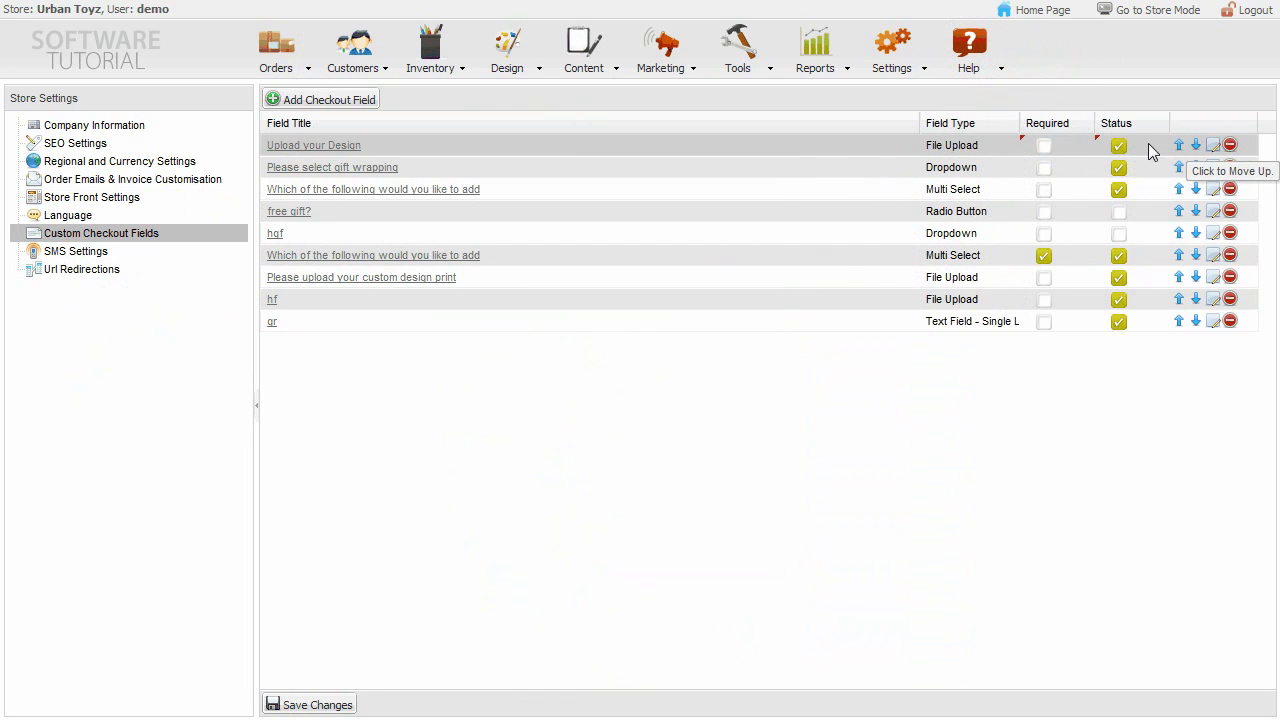
left_click(1195, 145)
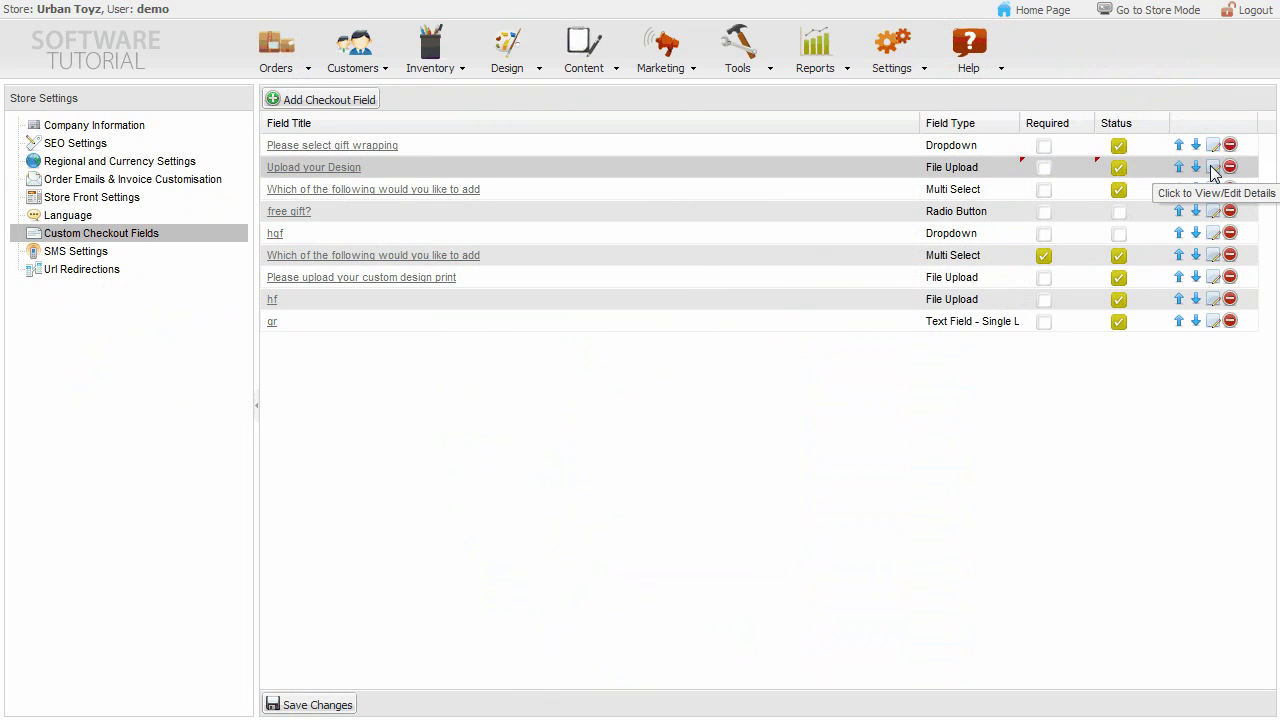
left_click(1212, 167)
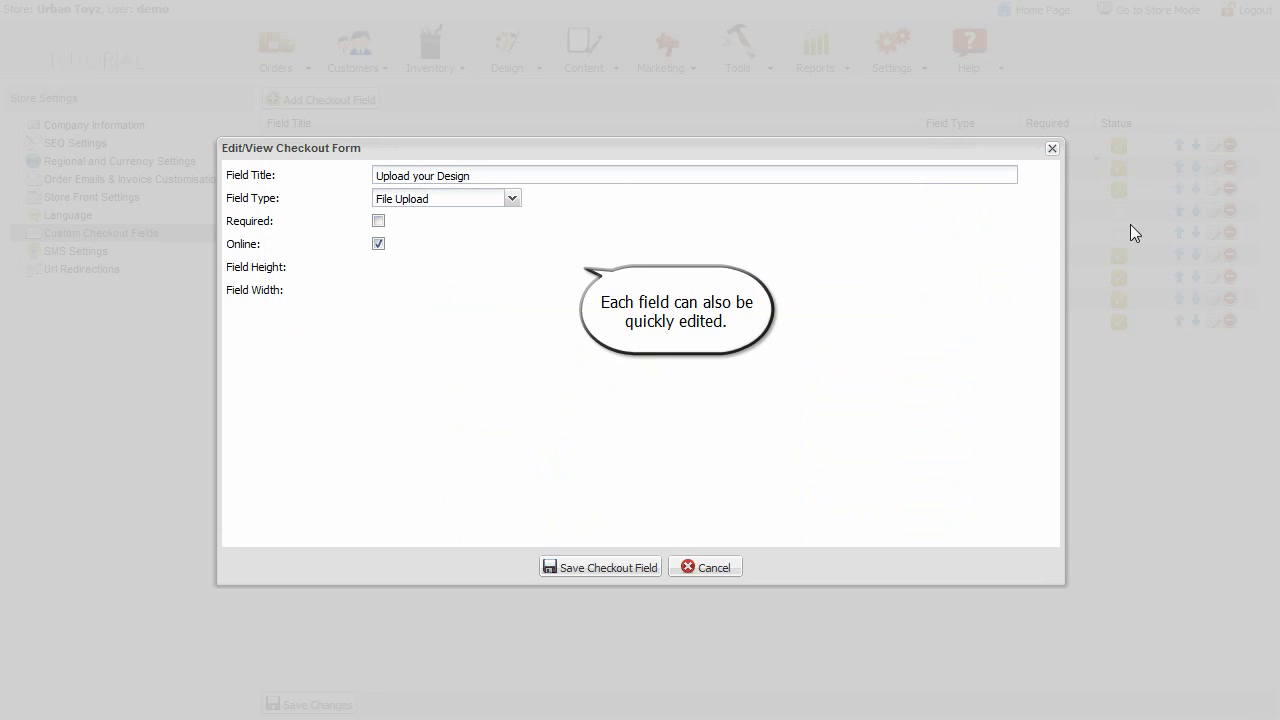
Cancel the Upload your Design edit form without changes
left_click(705, 567)
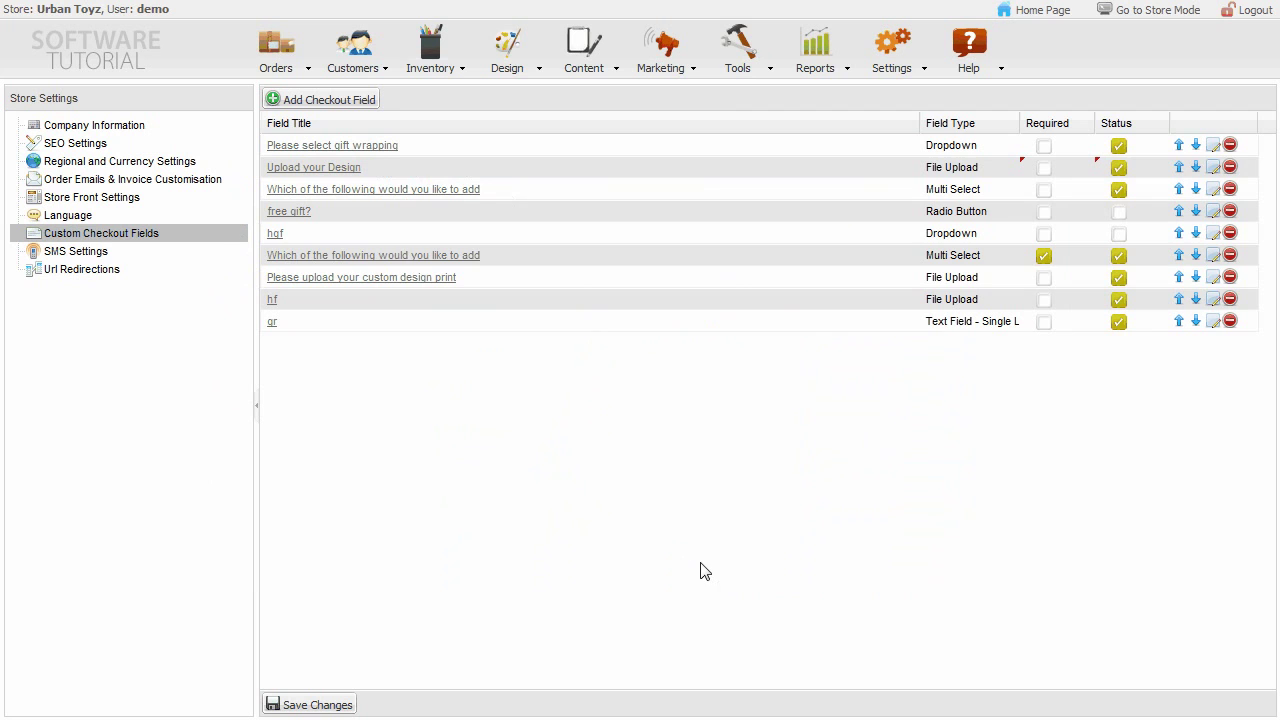
Add a Date Picker checkout field titled 'Select your delivery date', marked Required and Online
left_click(363, 102)
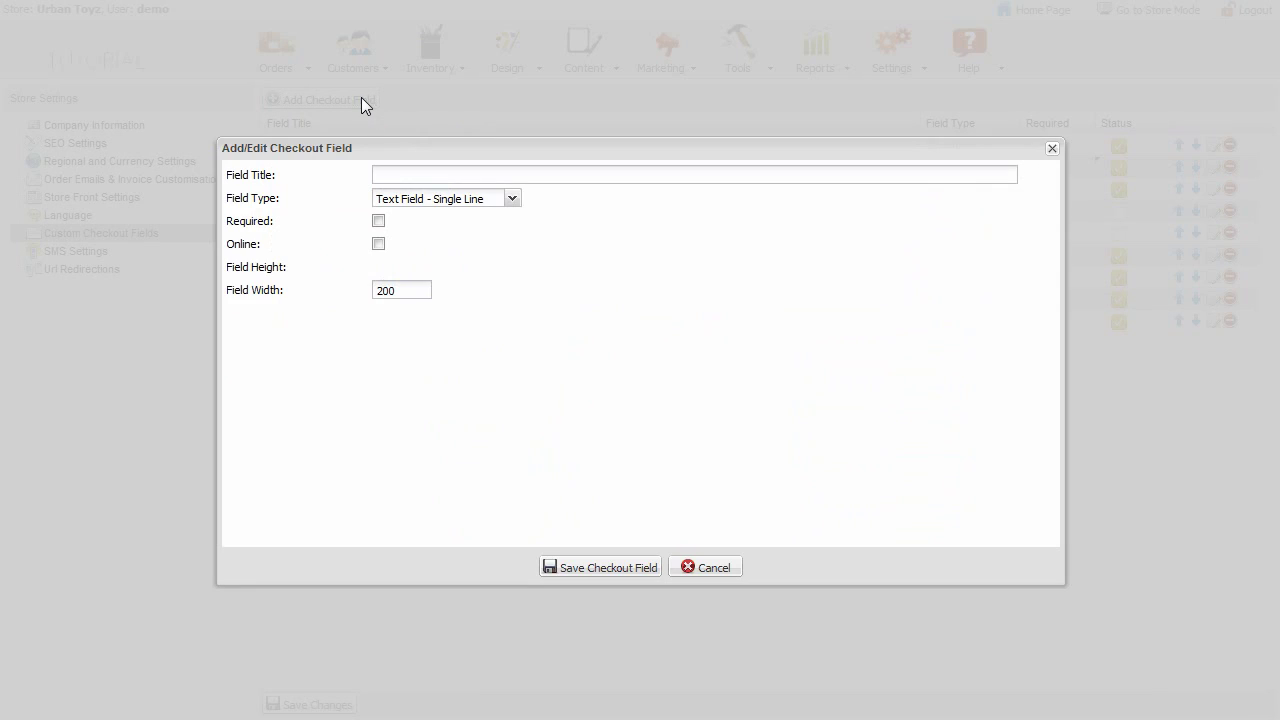
left_click(404, 175)
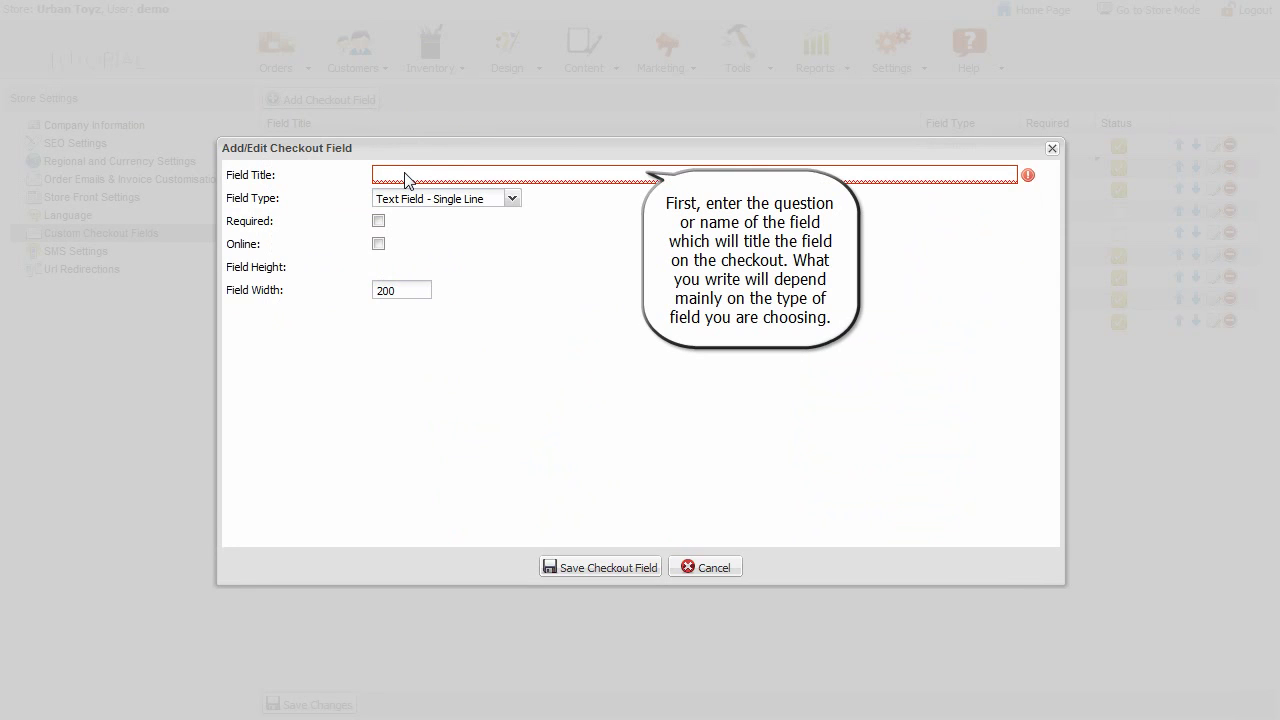
type("Select y")
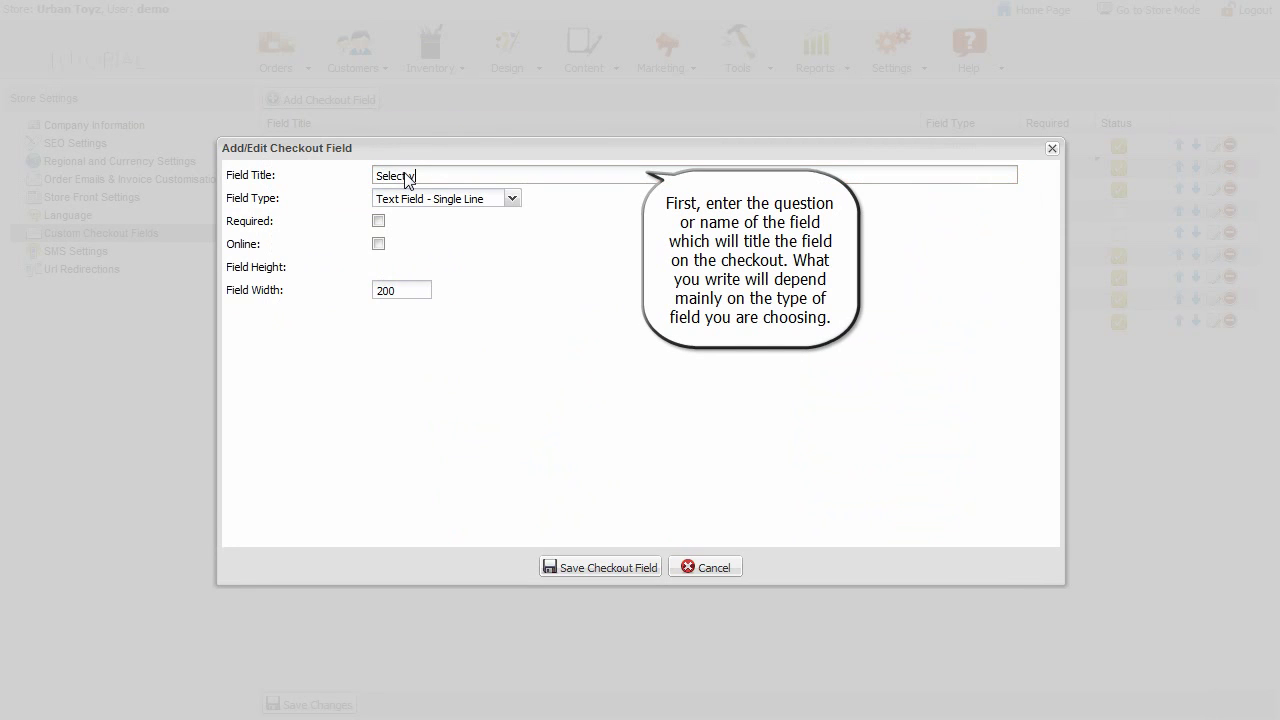
type("our delivery ")
type("date")
left_click(512, 200)
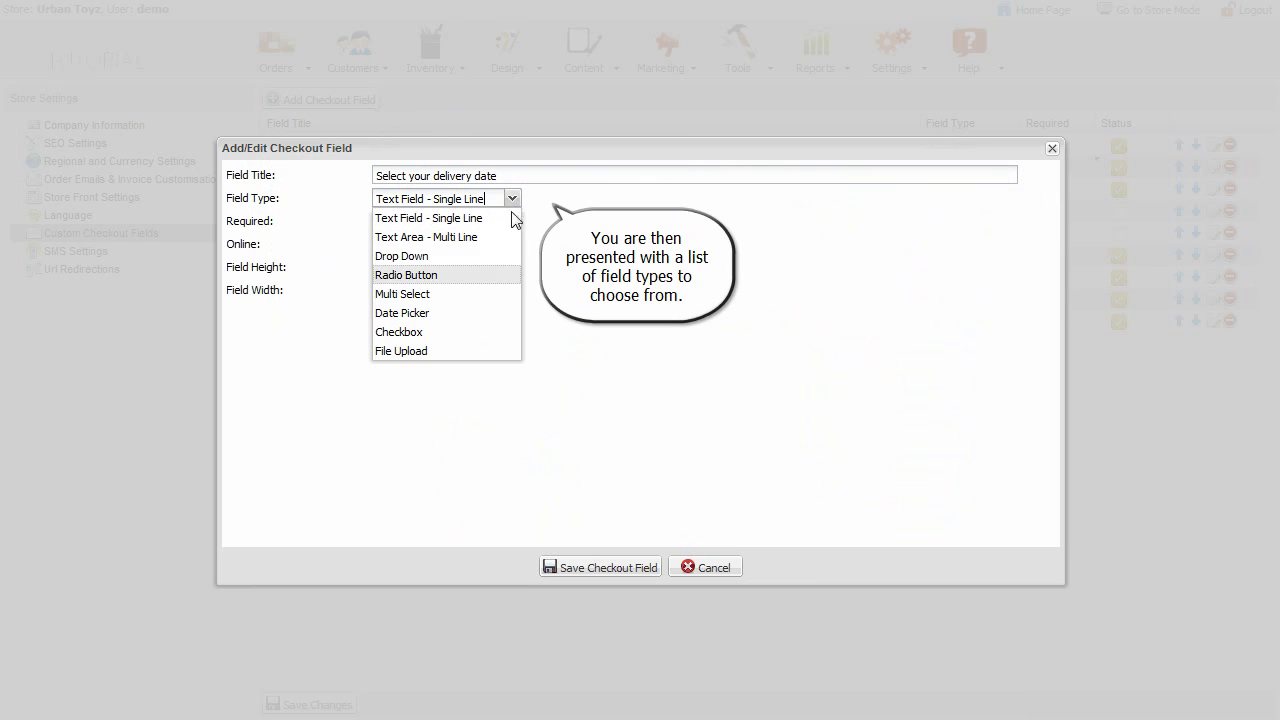
left_click(478, 314)
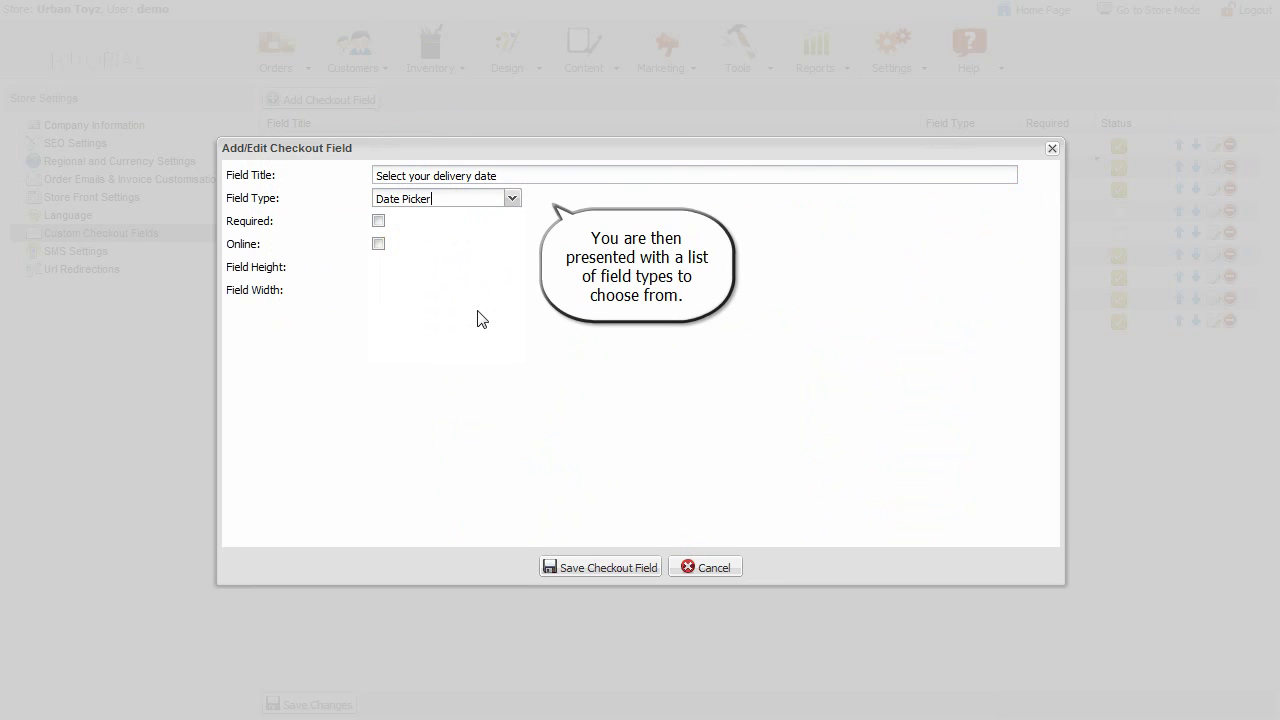
left_click(378, 221)
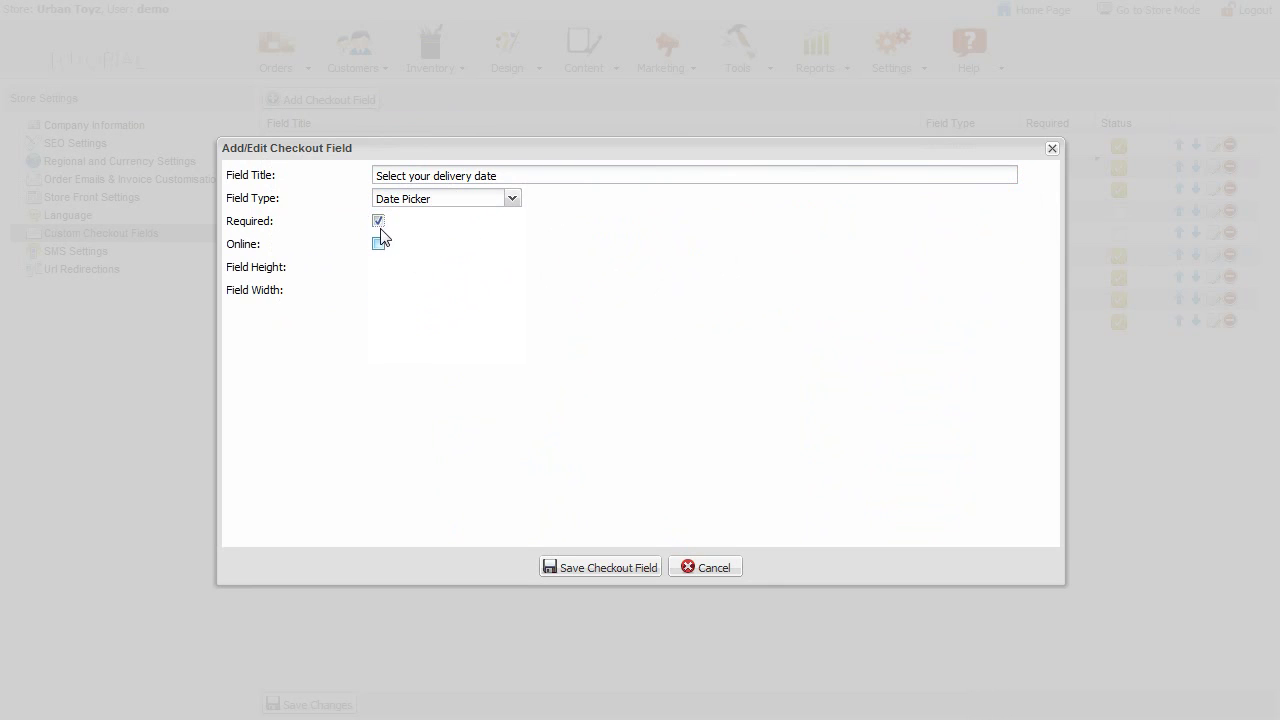
left_click(379, 244)
Try Text Field and Text Area types, then Drop Down with choices 'option 1' and 'option2'
left_click(511, 199)
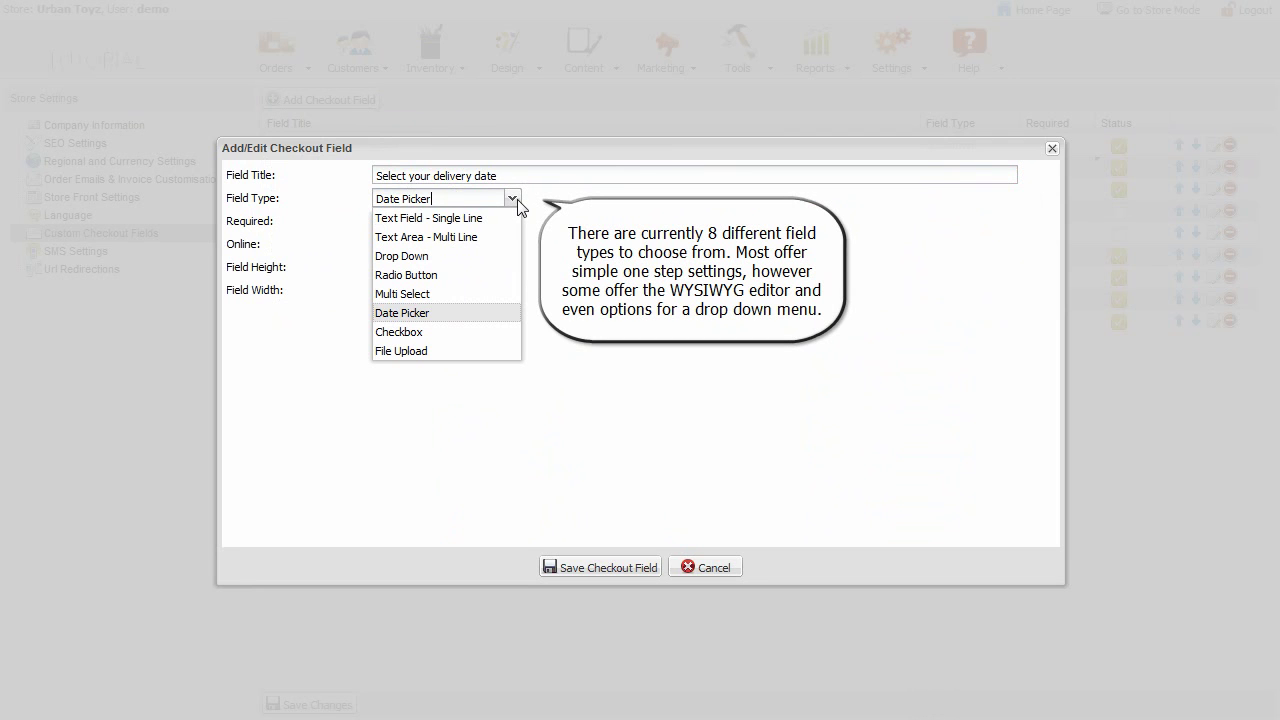
left_click(490, 223)
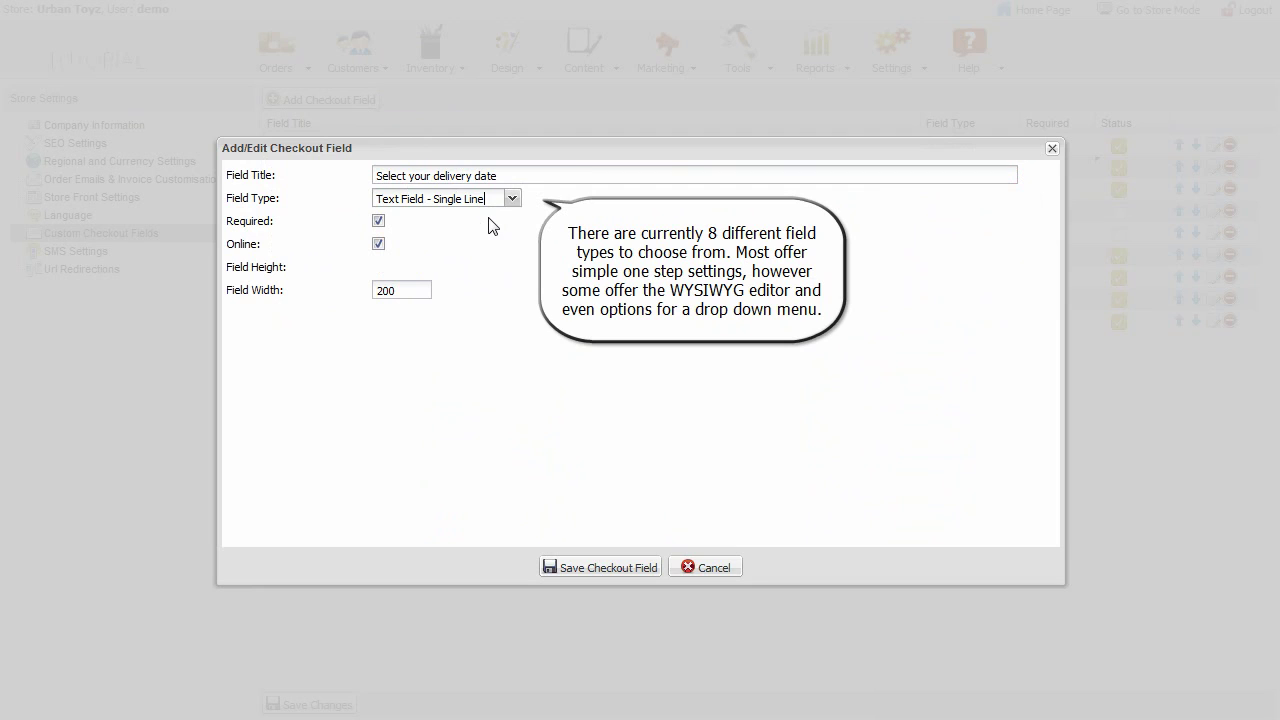
left_click(512, 199)
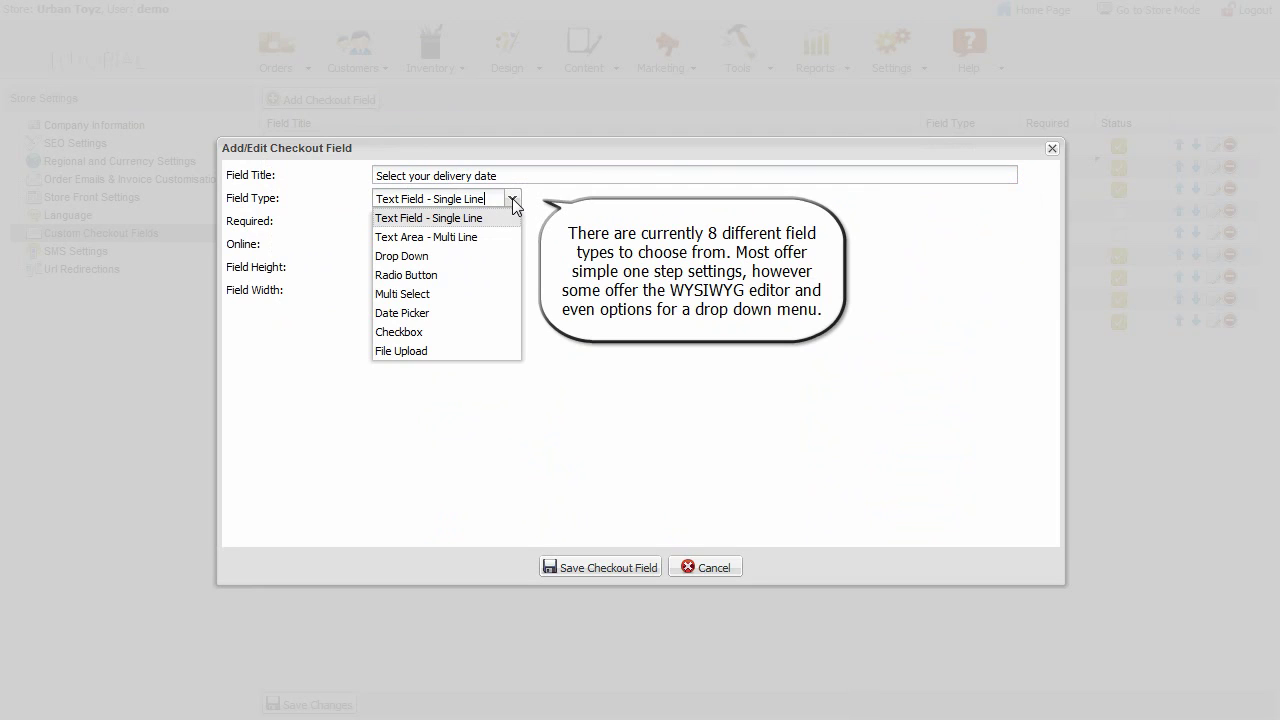
left_click(507, 237)
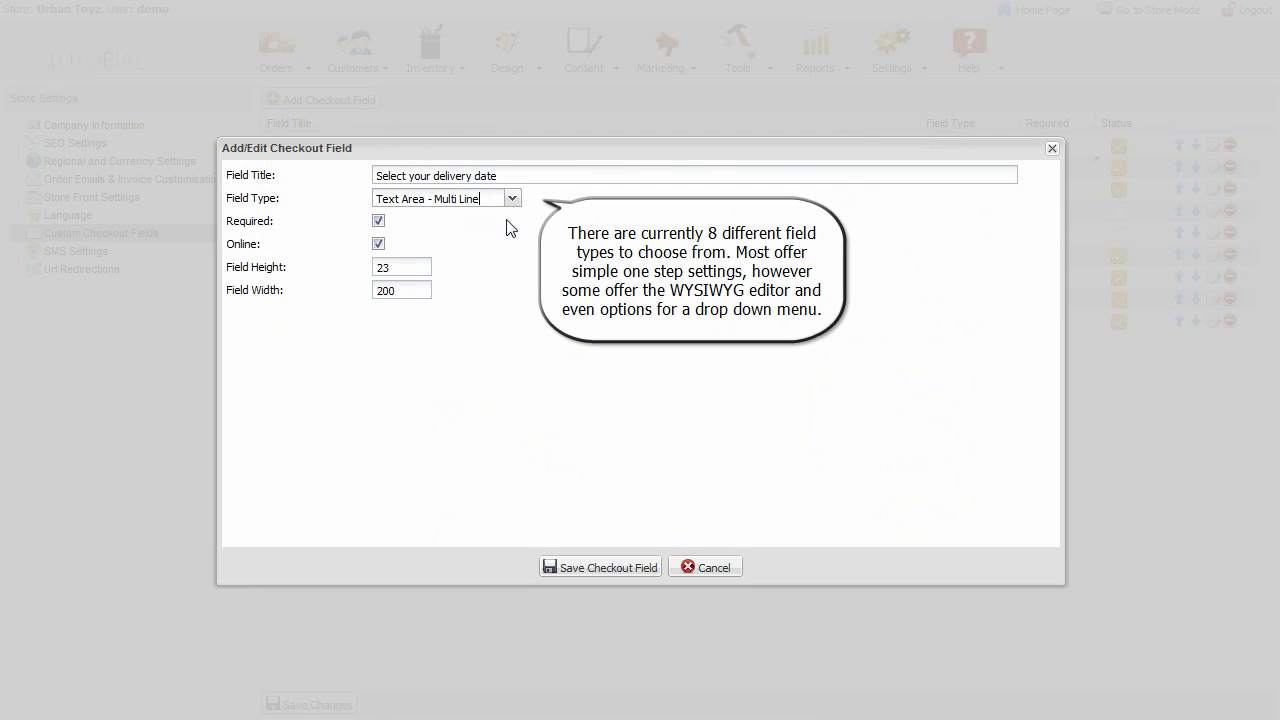
left_click(512, 199)
left_click(497, 255)
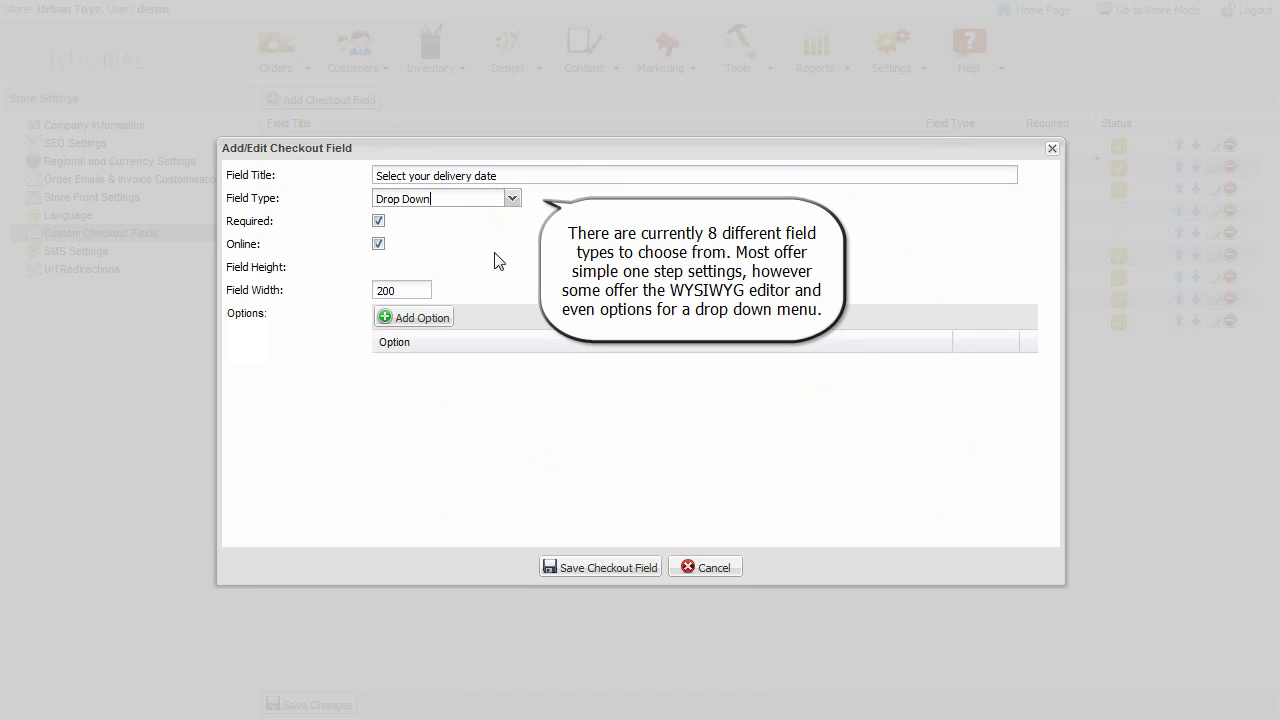
left_click(436, 317)
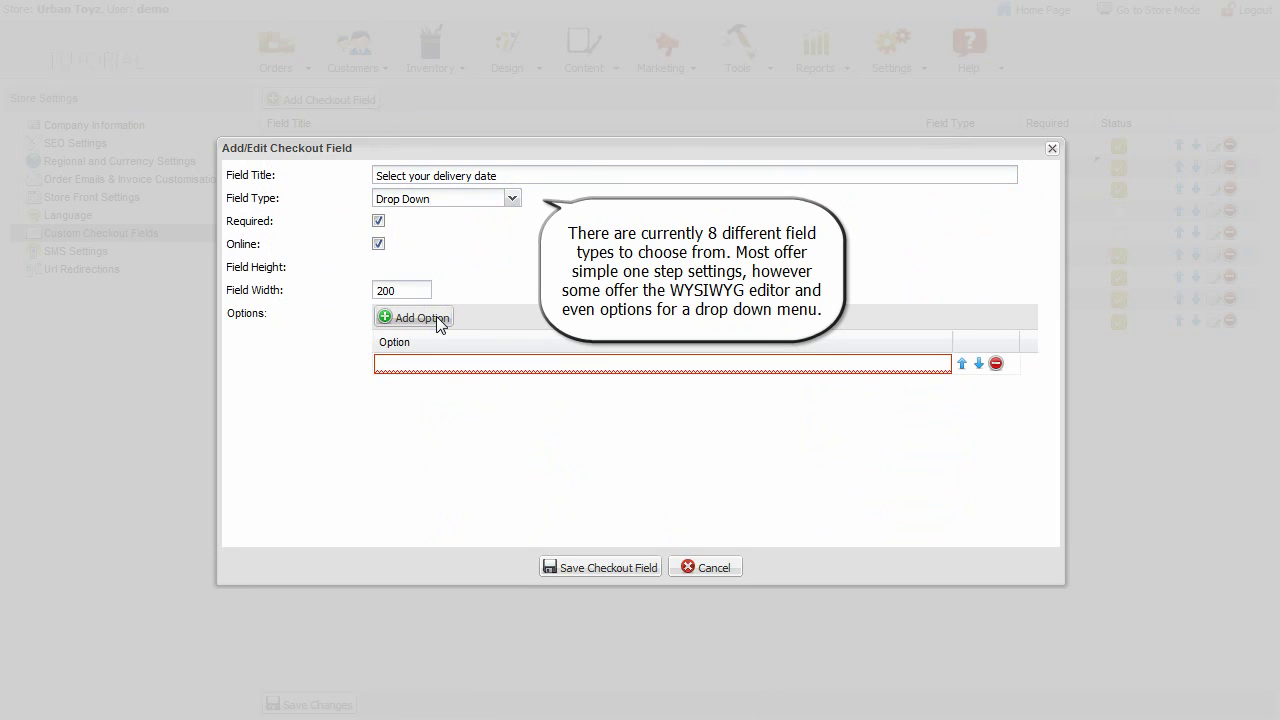
type("option 1")
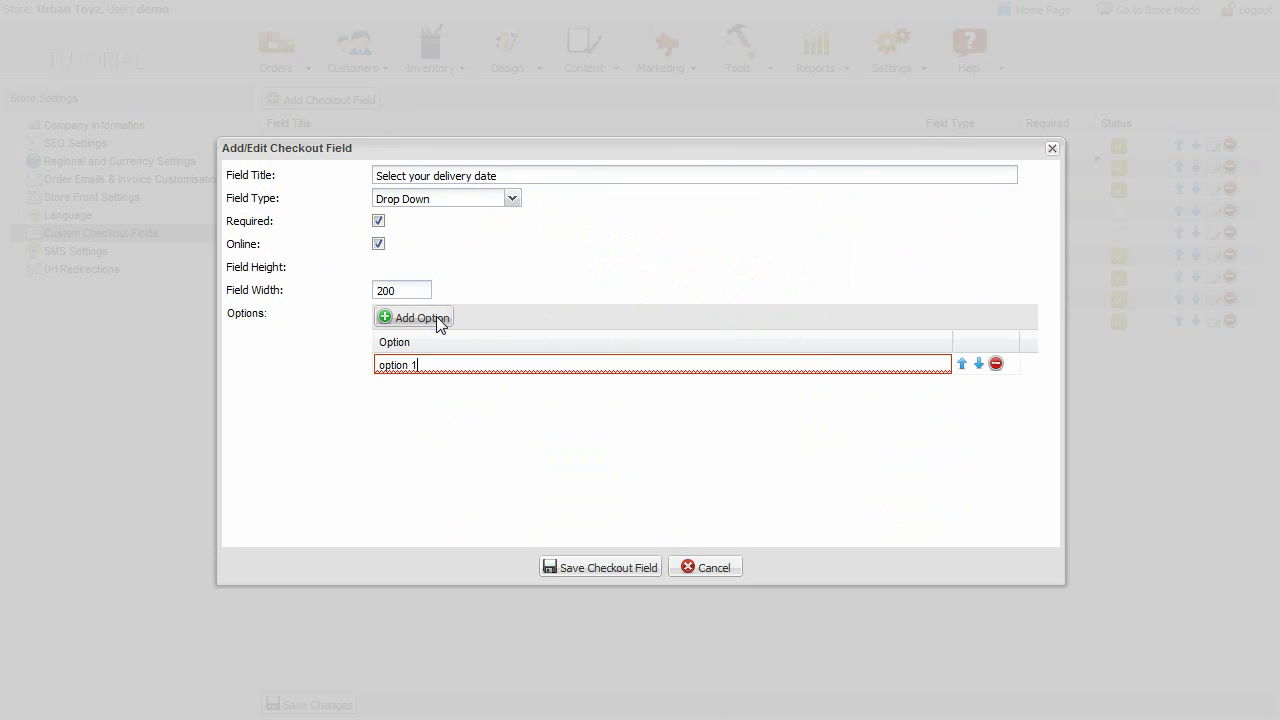
left_click(436, 316)
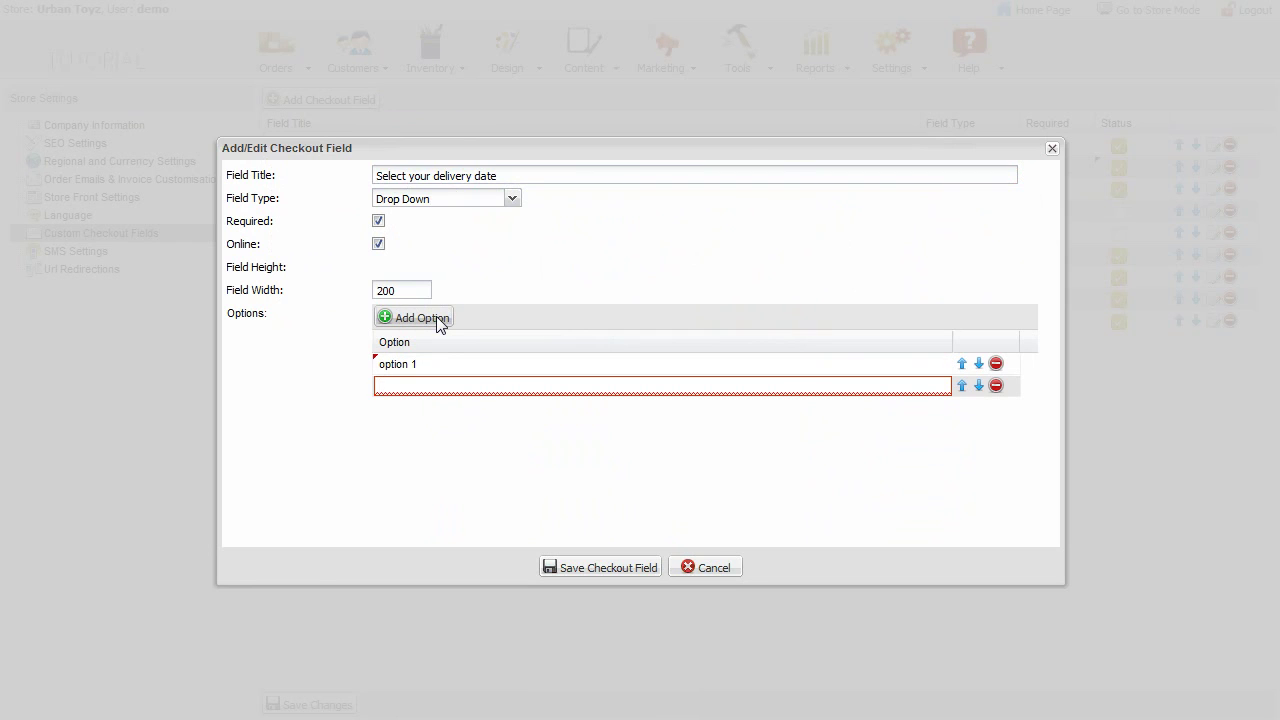
type("option2")
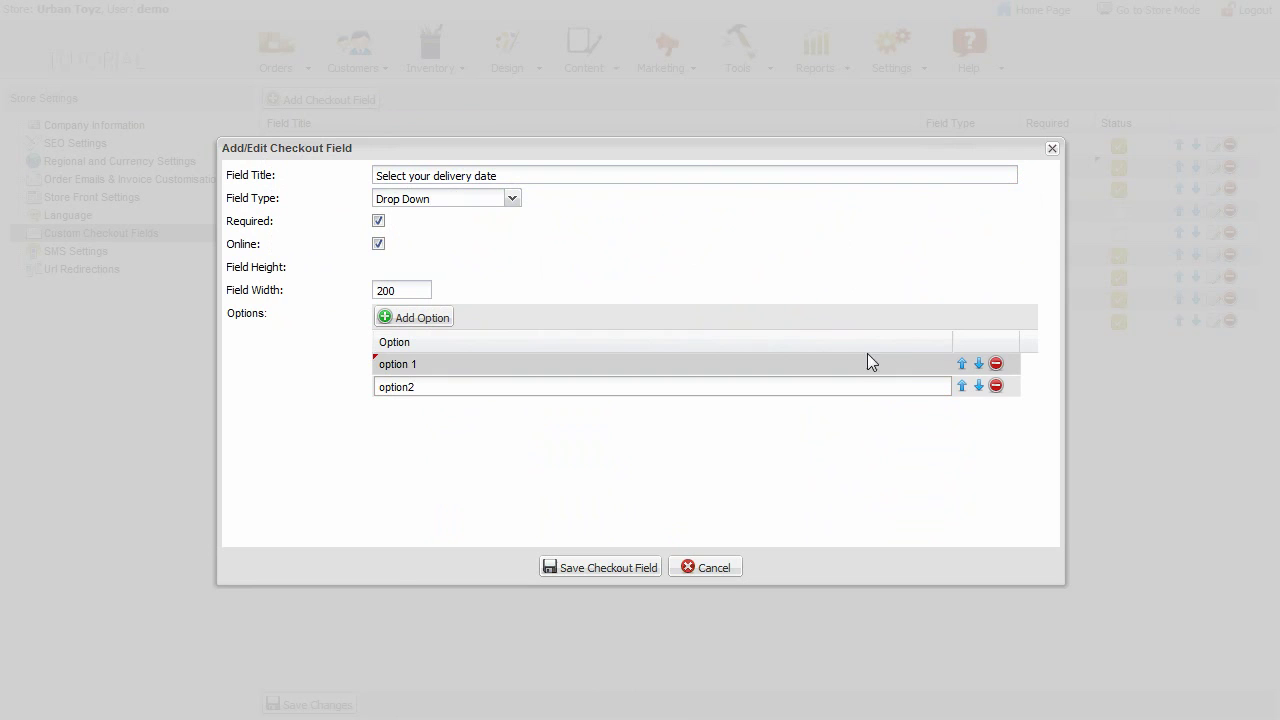
Try Radio Button and Multi Select, settling on Checkbox as the field type
left_click(512, 198)
left_click(488, 275)
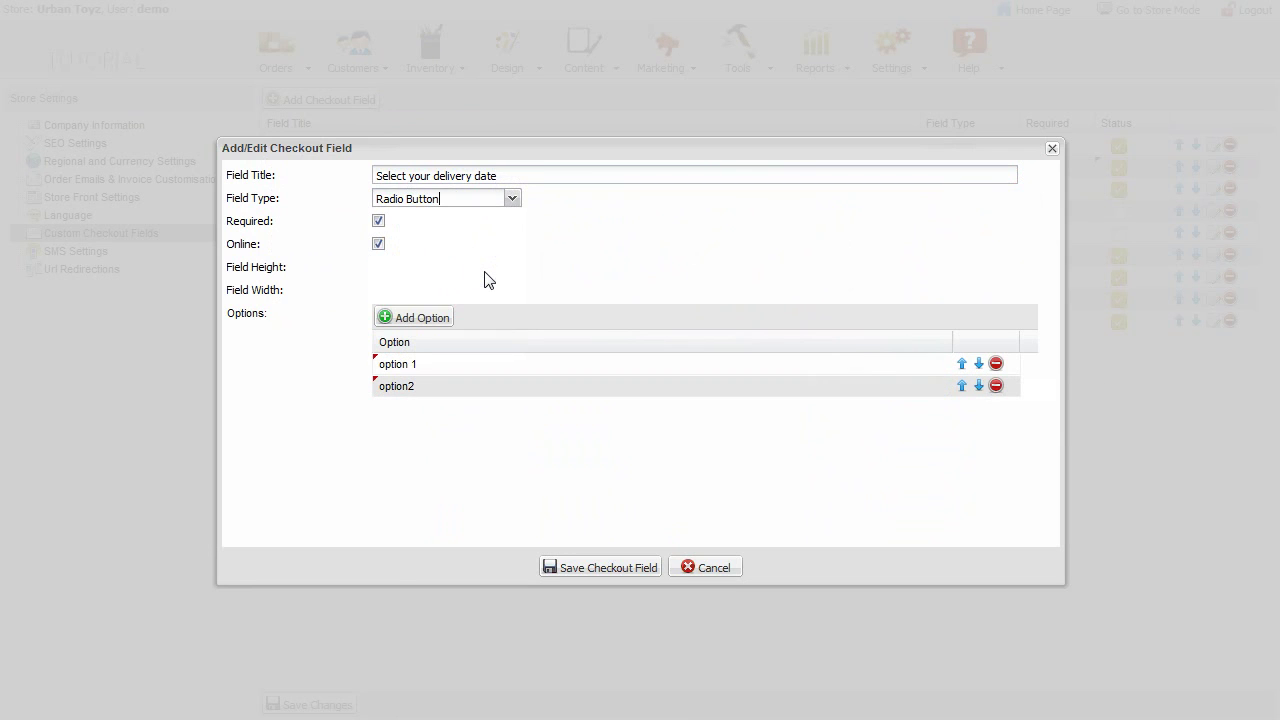
left_click(512, 198)
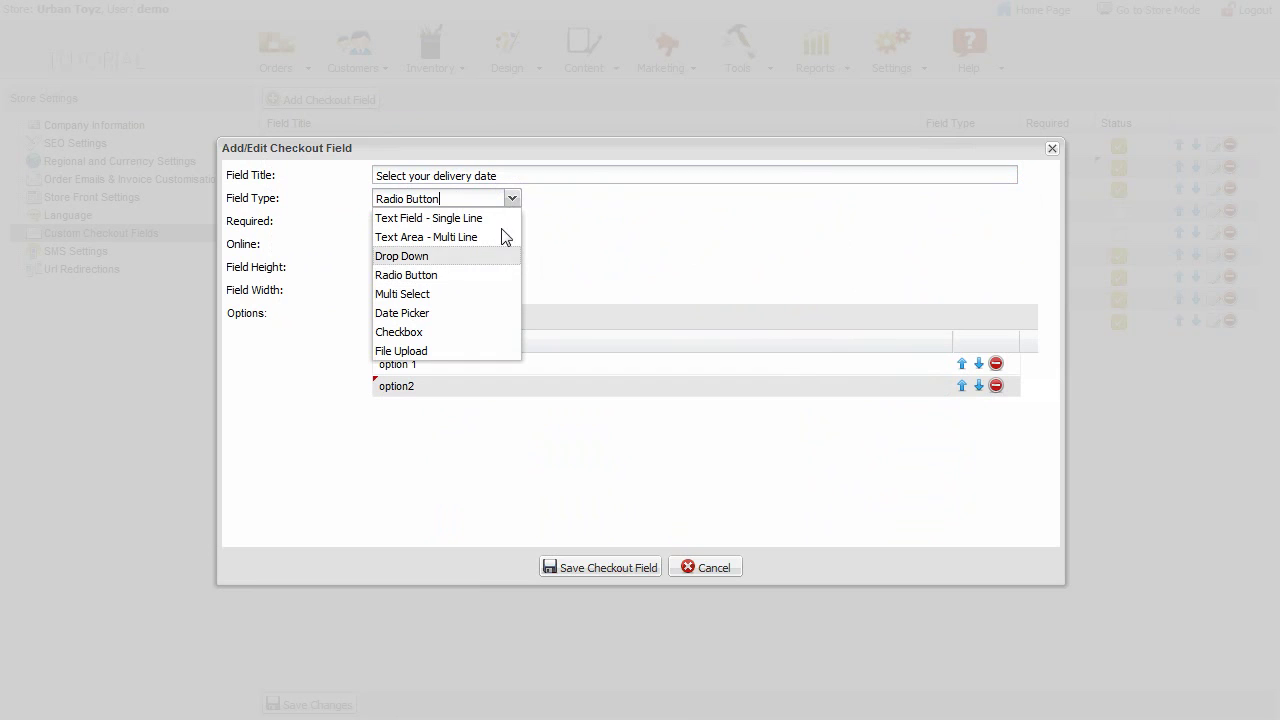
left_click(482, 294)
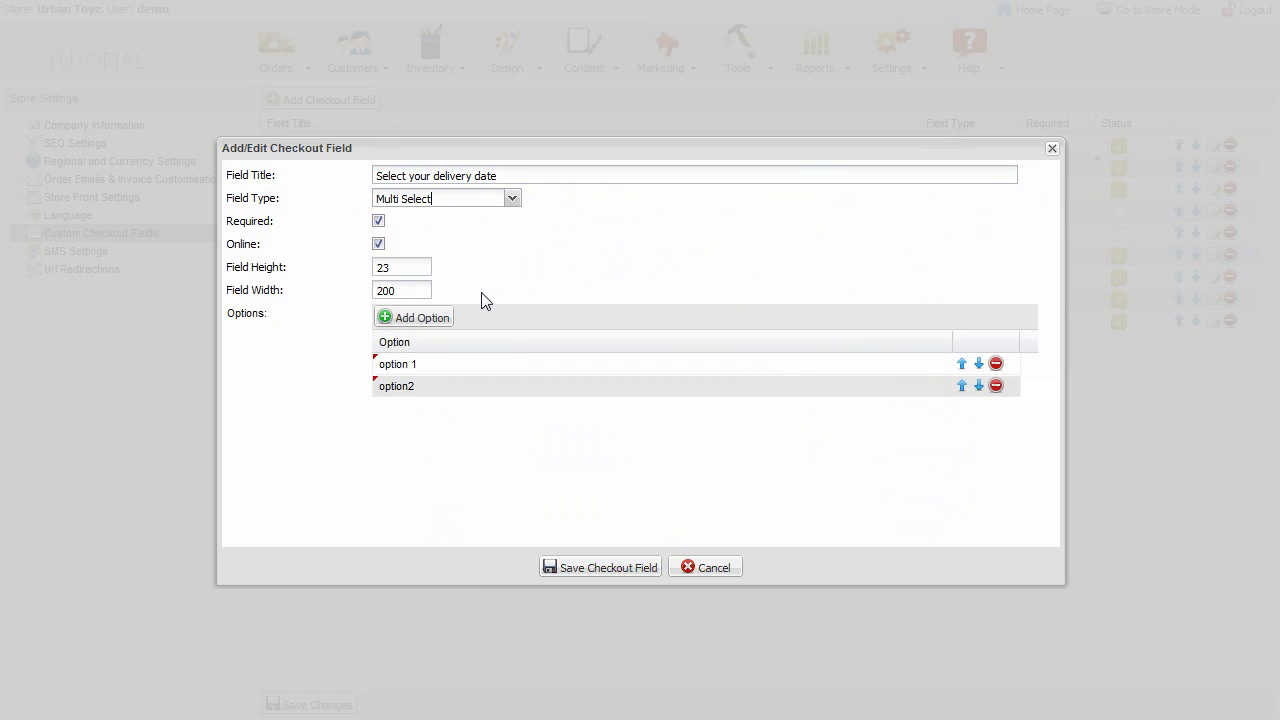
left_click(512, 198)
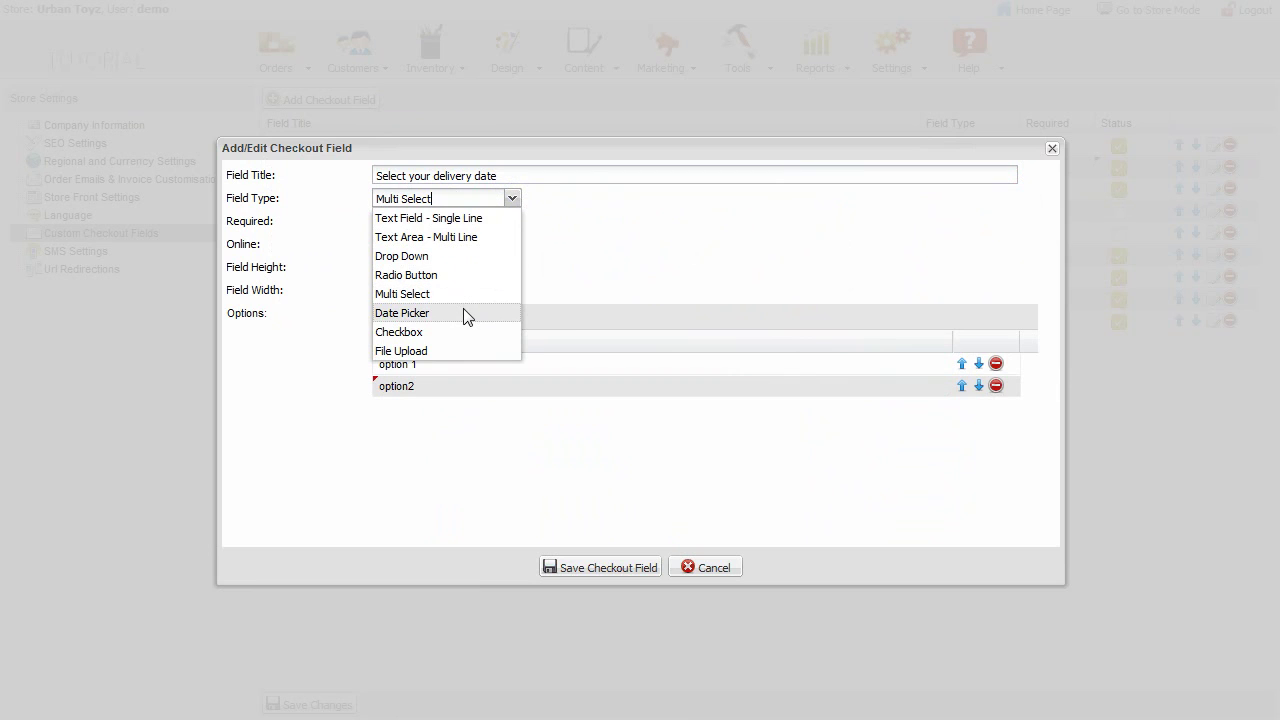
left_click(466, 334)
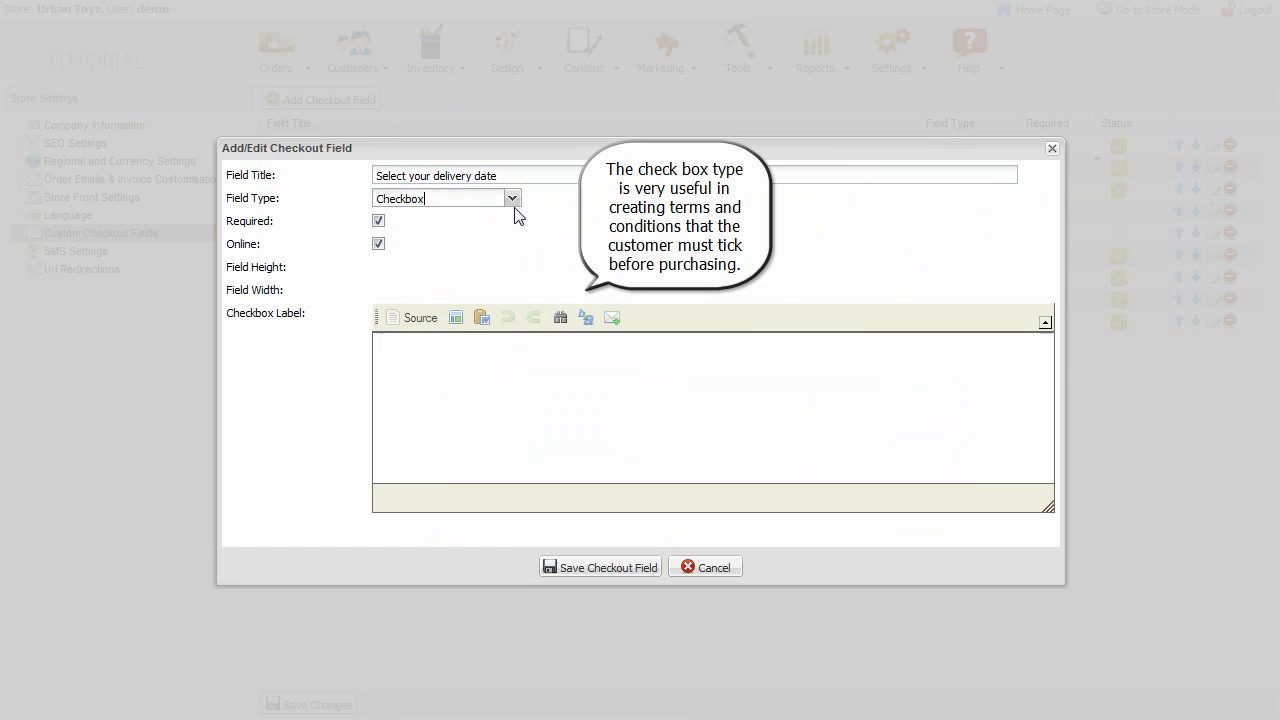
Draft a field labelled 'Please tick to agree to terms and conditions' as File Upload, then cancel it unsaved
left_click(457, 362)
type("Ple")
type("ase tick to ")
type("agree to ")
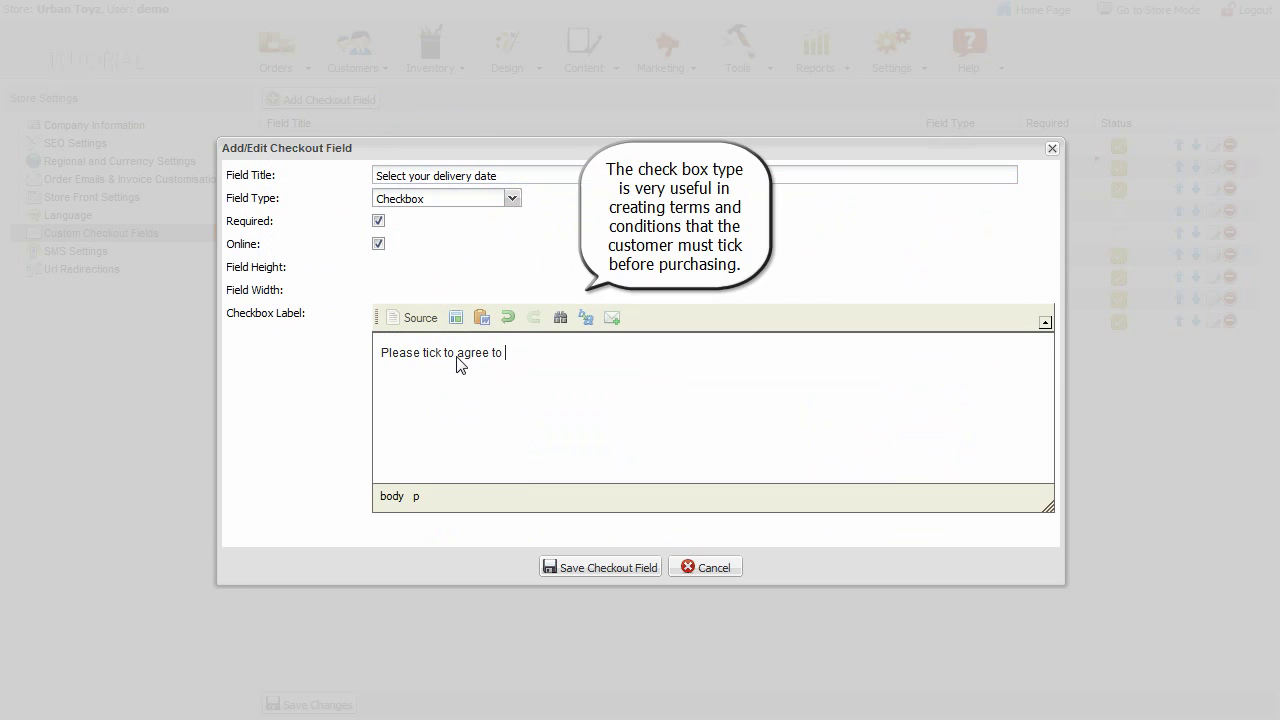
type("terms and condi")
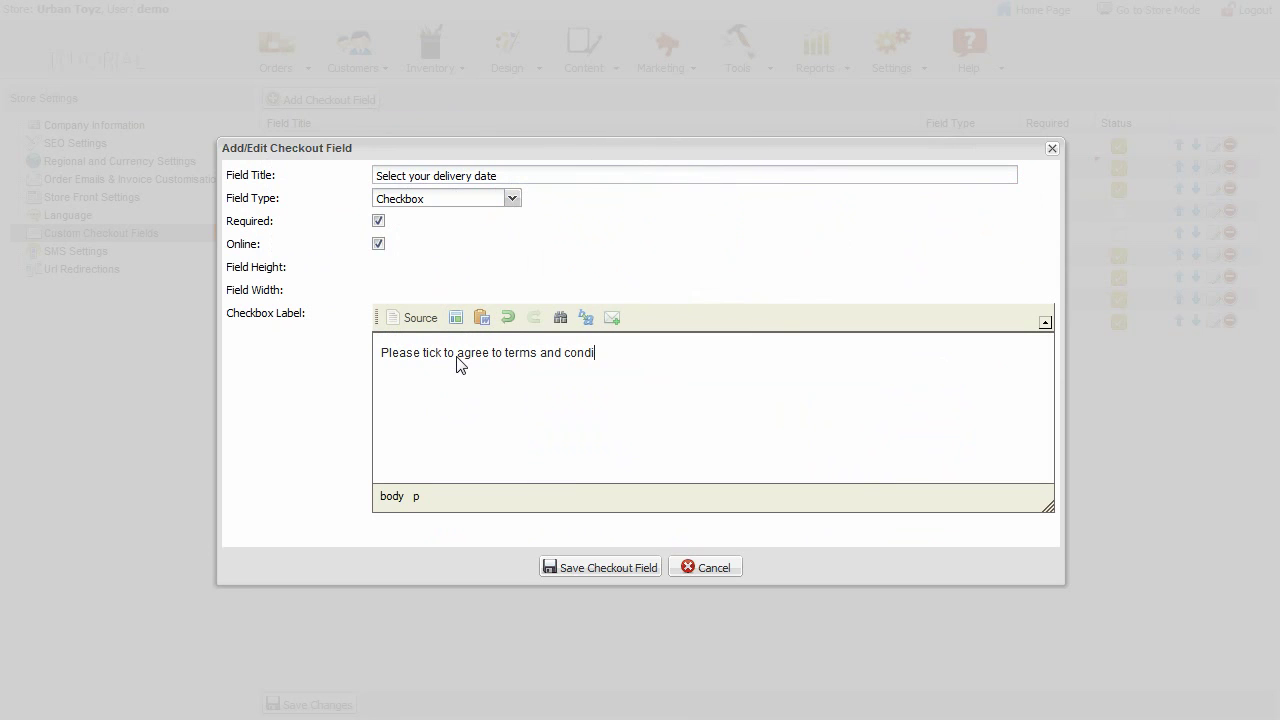
type("tions")
left_click_drag(502, 355, 625, 358)
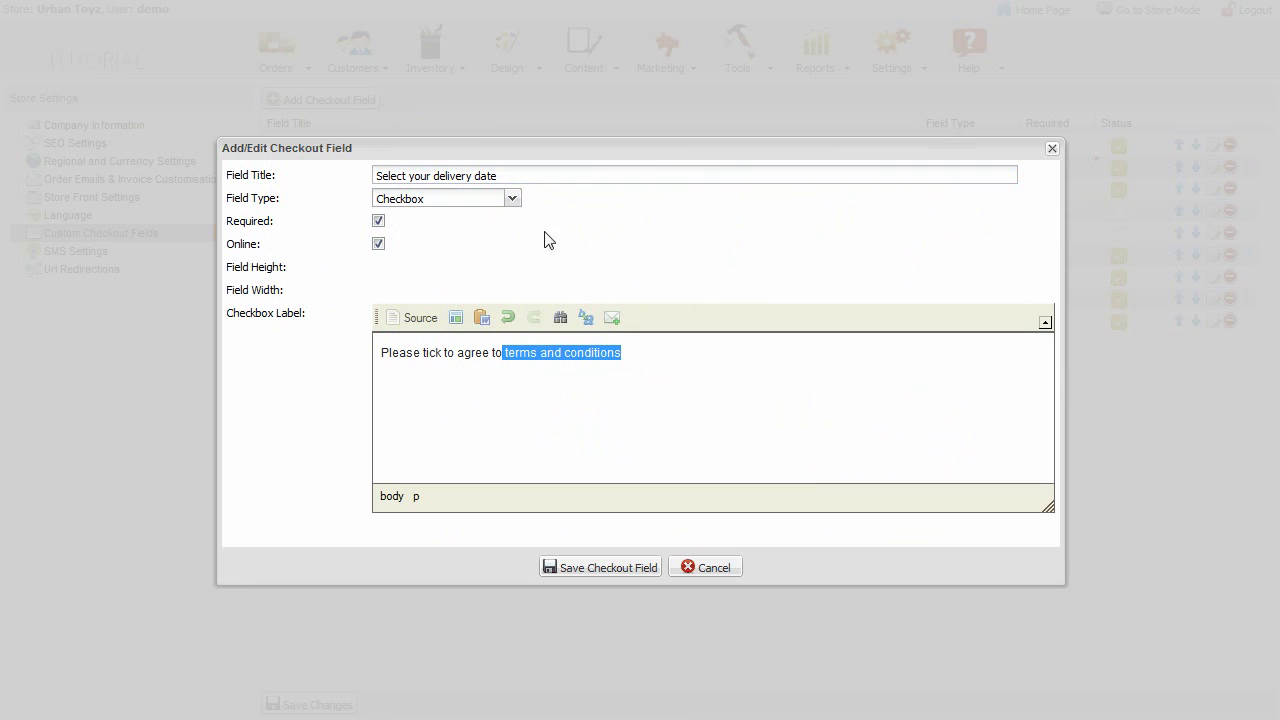
left_click(513, 199)
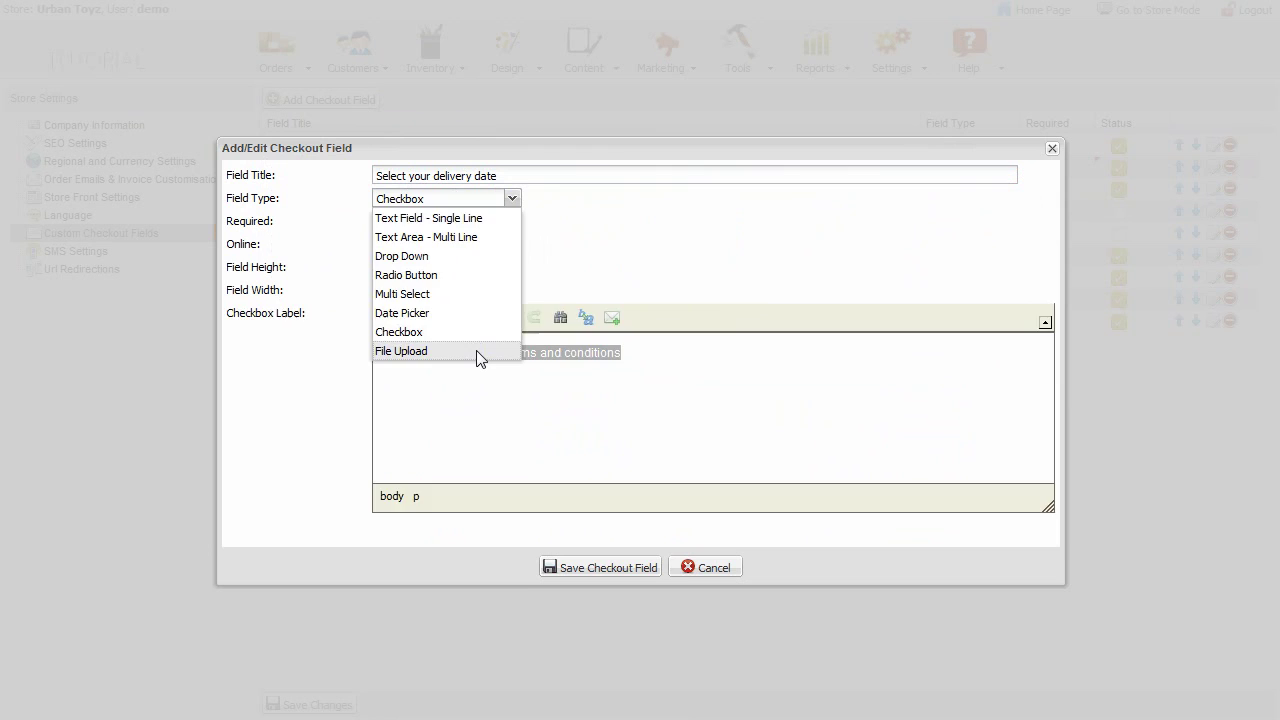
left_click(478, 351)
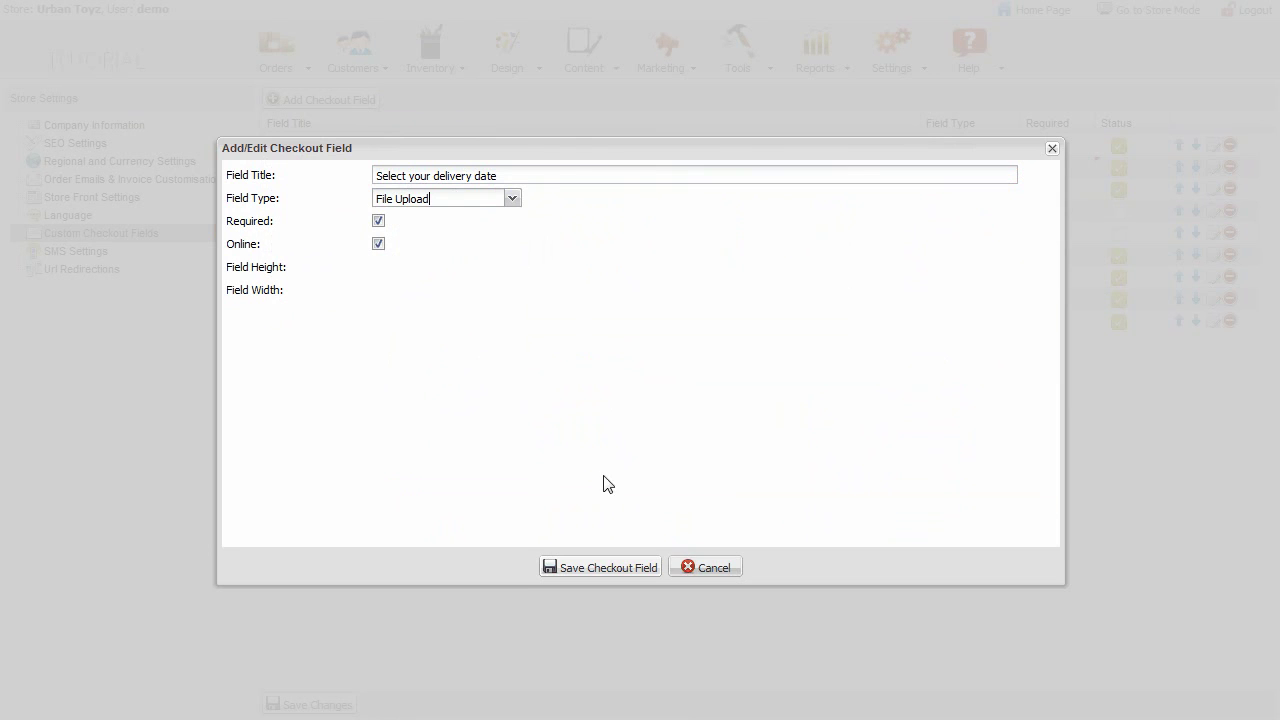
left_click(688, 566)
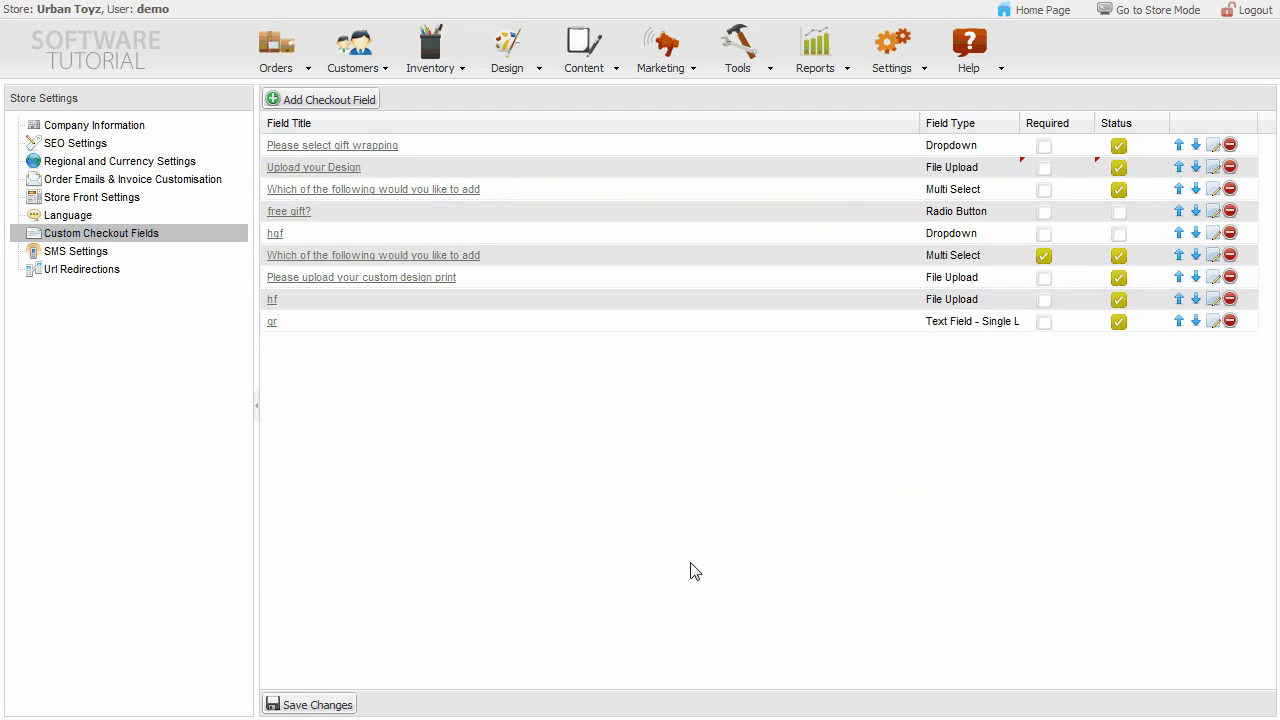
Set the SMS sender title to 'Urban Toyz'
left_click(103, 256)
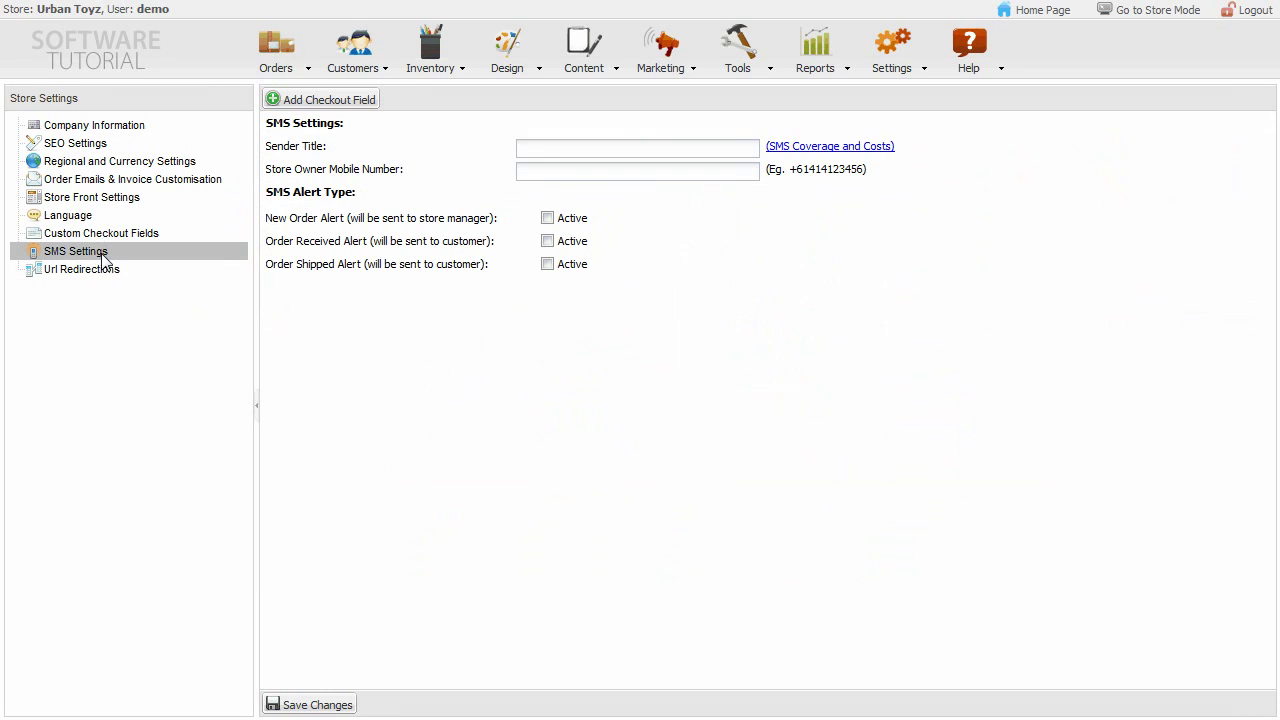
left_click(530, 147)
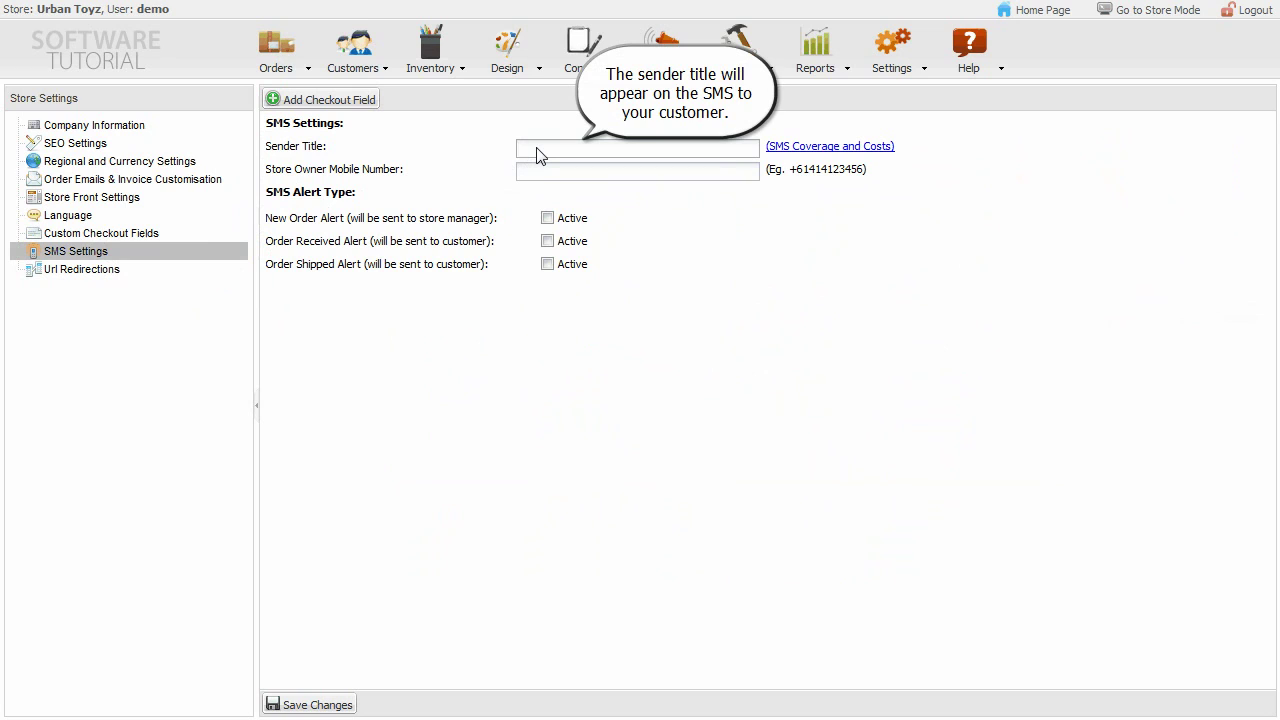
type("Urban To")
type("yz")
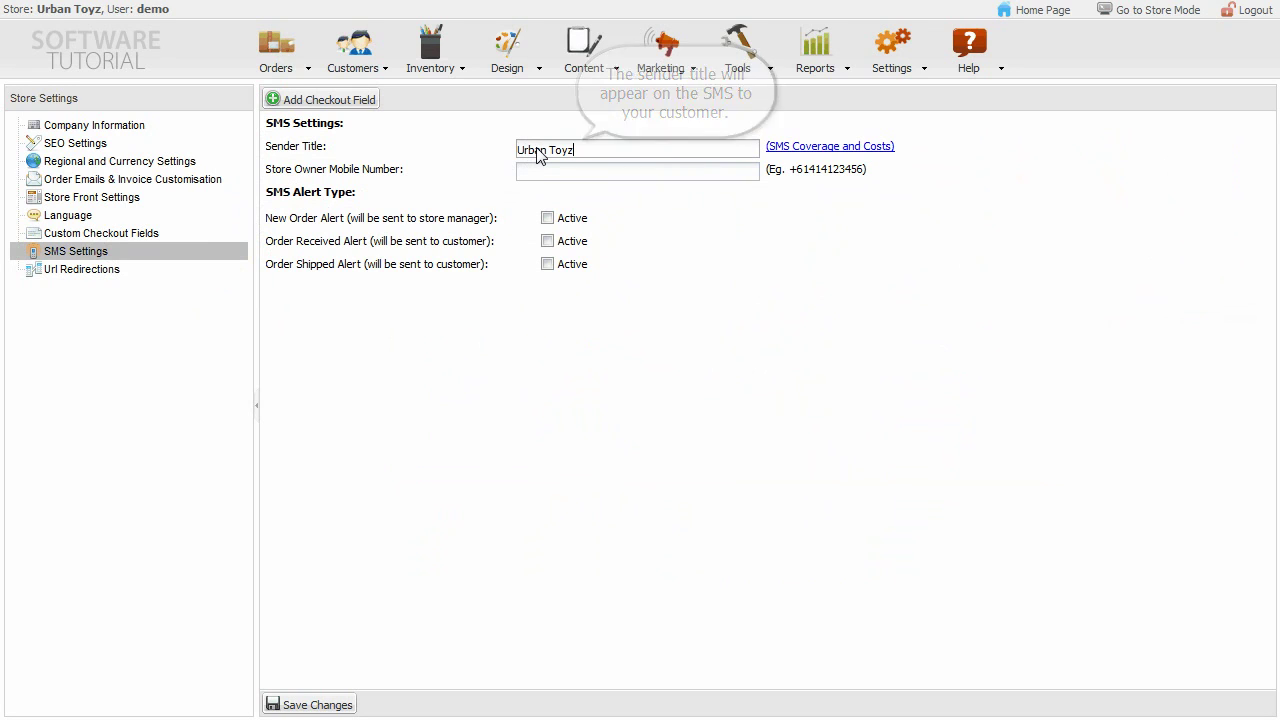
left_click(543, 172)
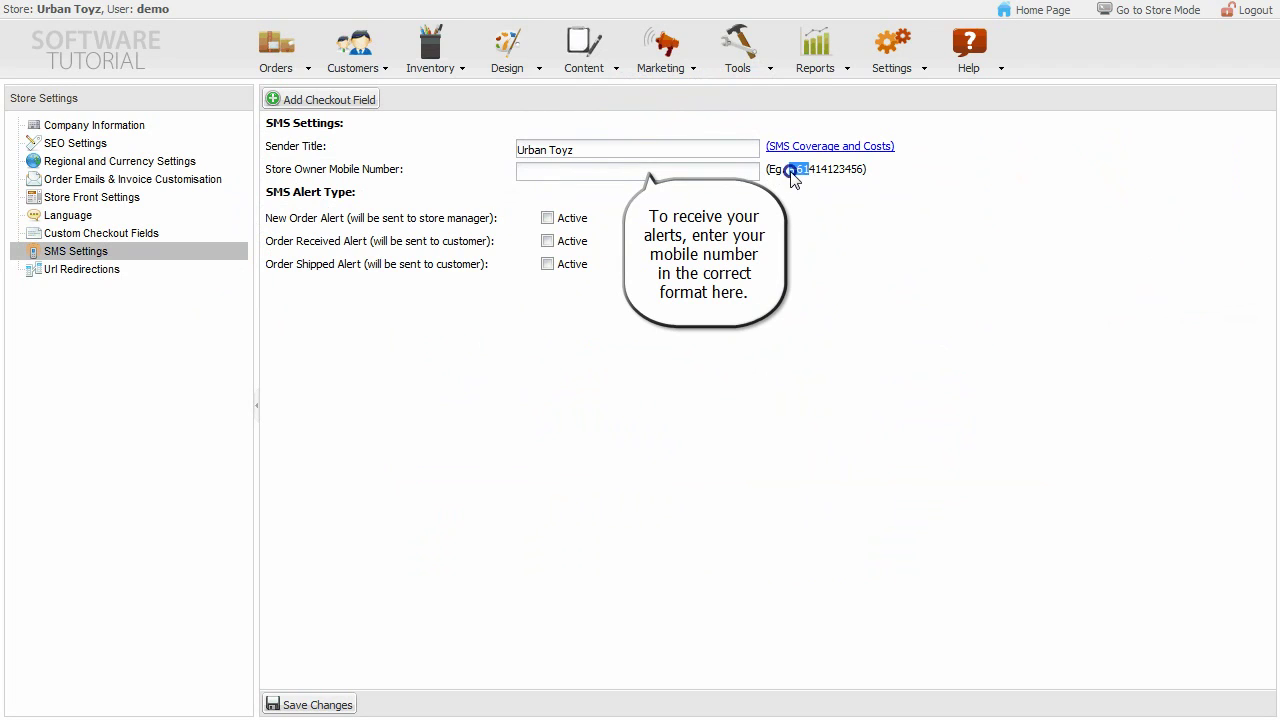
left_click_drag(790, 169, 862, 178)
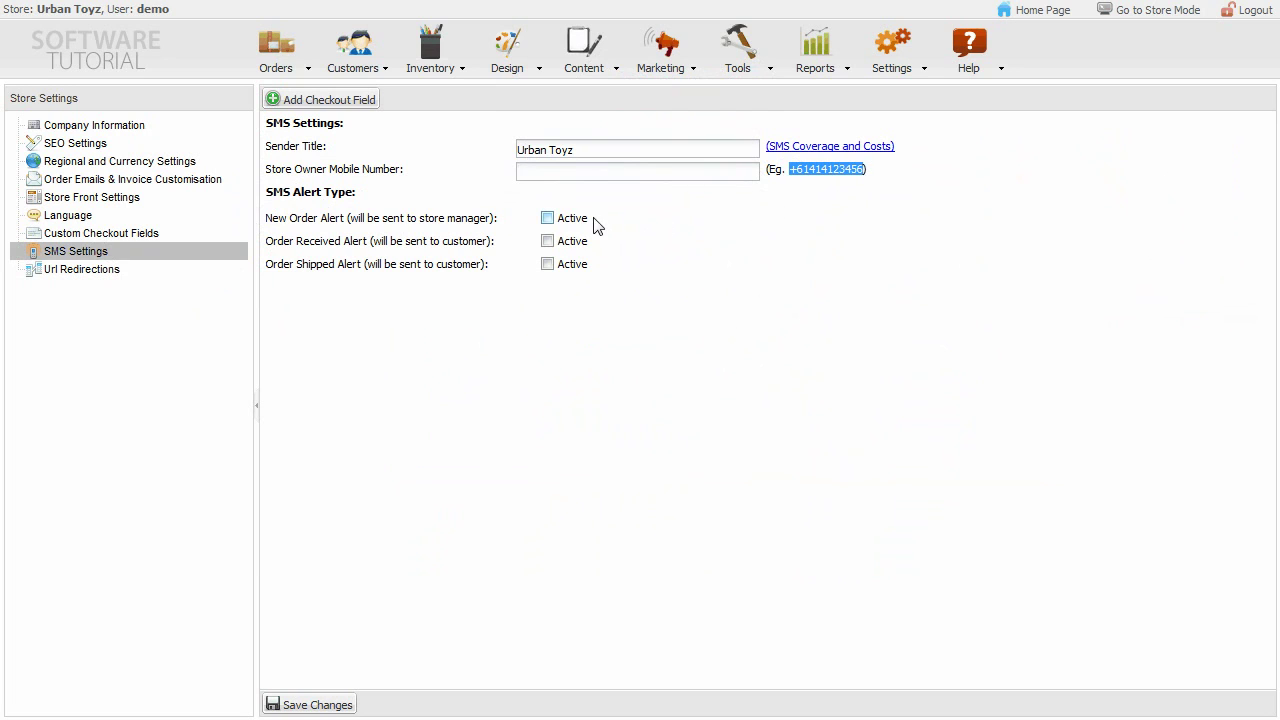
Activate the Order Received SMS alert, leaving the New Order alert off
left_click(548, 219)
left_click(547, 241)
left_click(547, 218)
Add a 301 permanent redirect from the inline-skates.html page to the inline-gear.html page
left_click(110, 270)
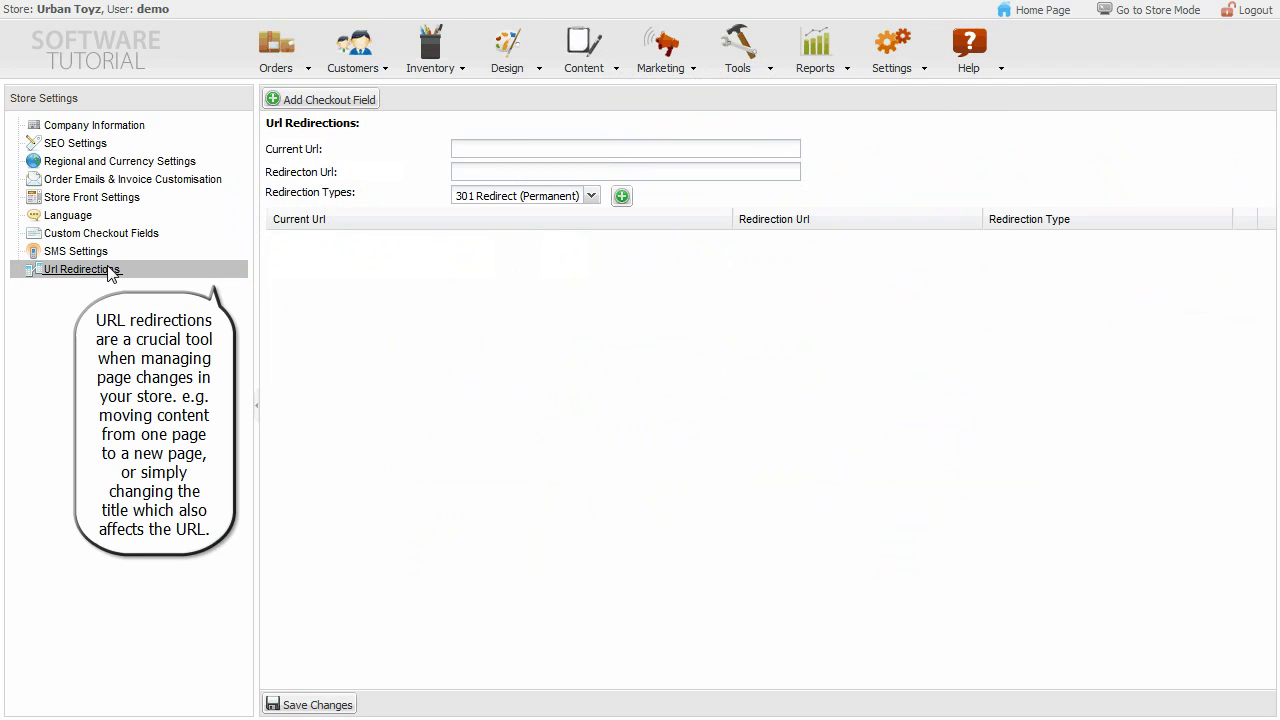
left_click(508, 152)
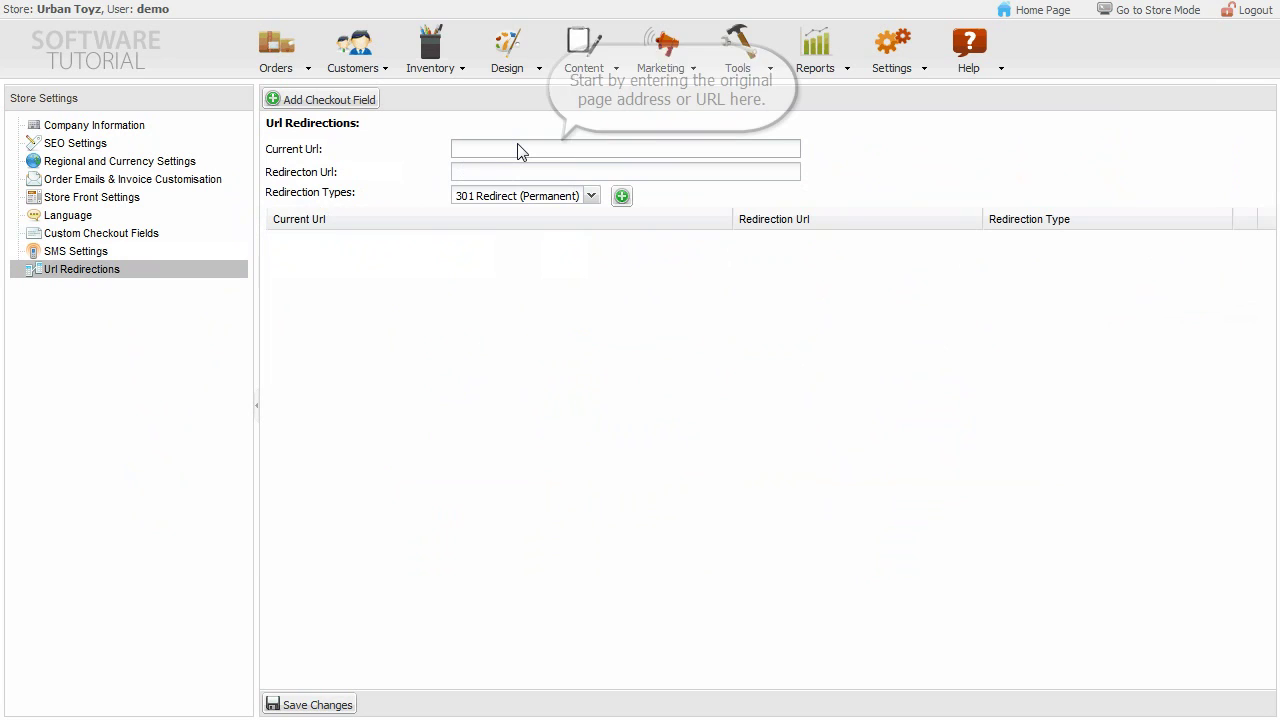
type("http://beta01.ashopcommerce.com/c/171638/1/inline-skates.html")
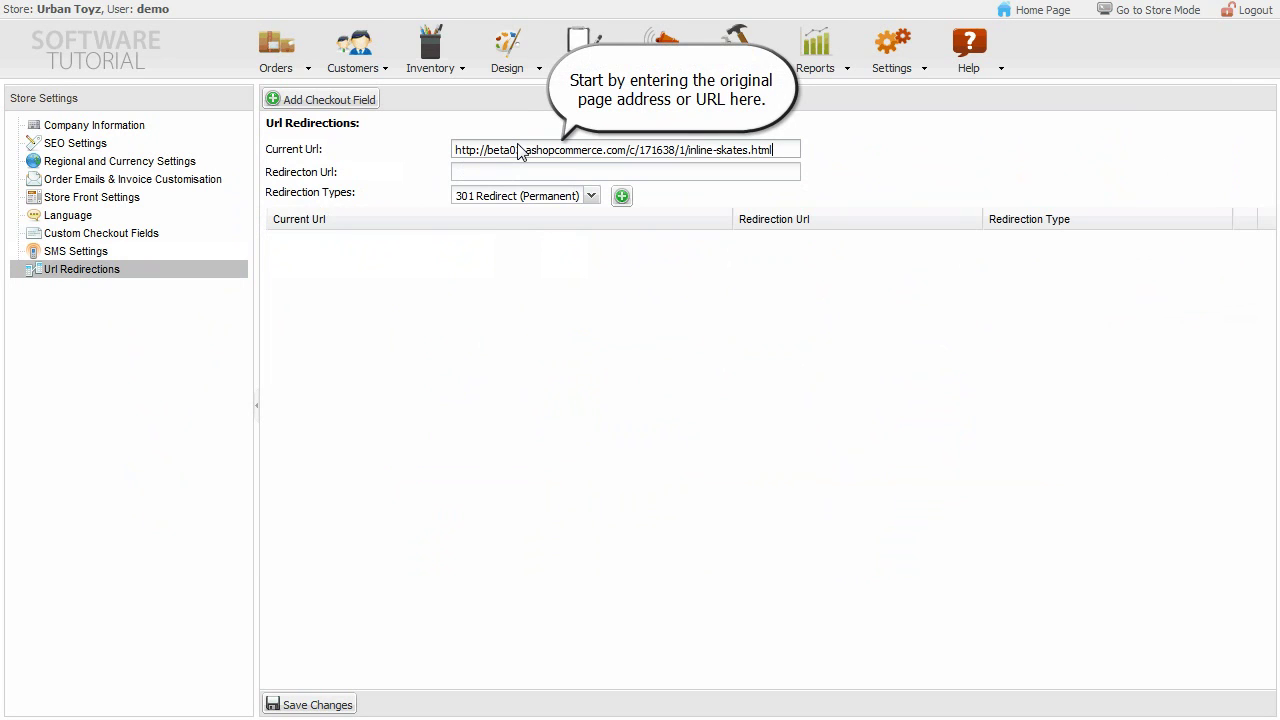
left_click(548, 173)
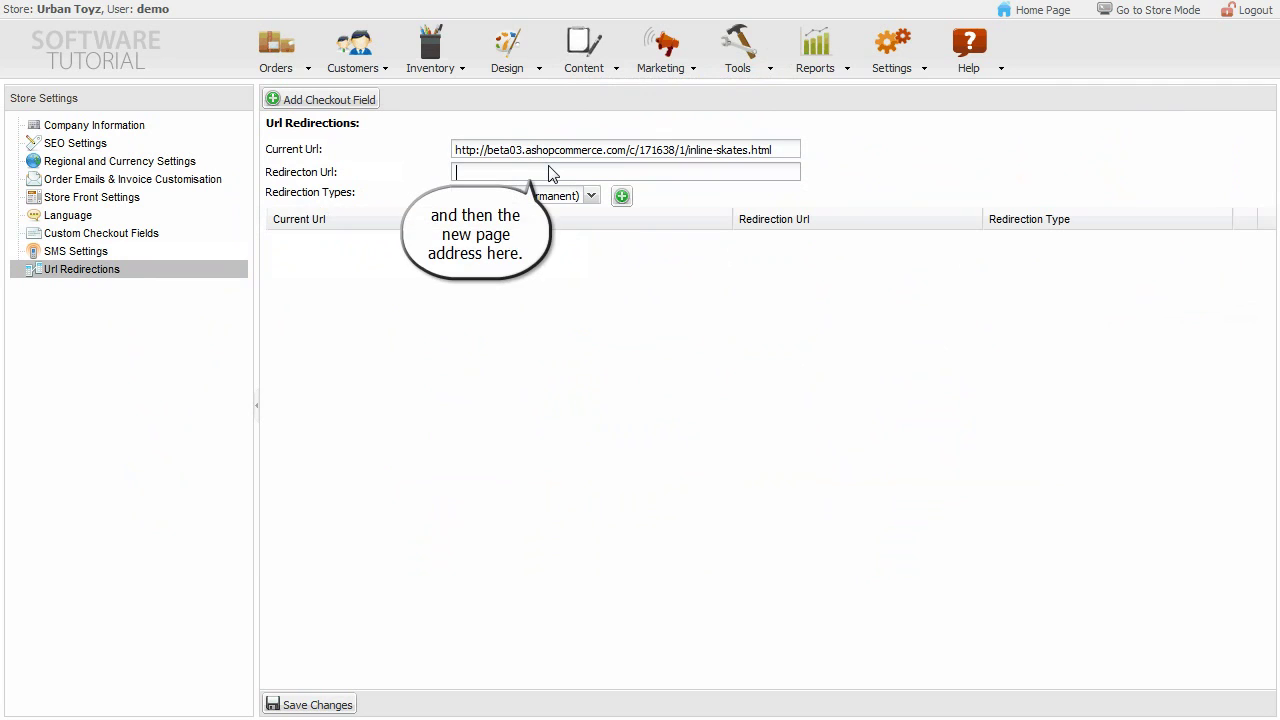
type("http://beta03.ashopcommerce.com/c/171639/1/inline-gear.html")
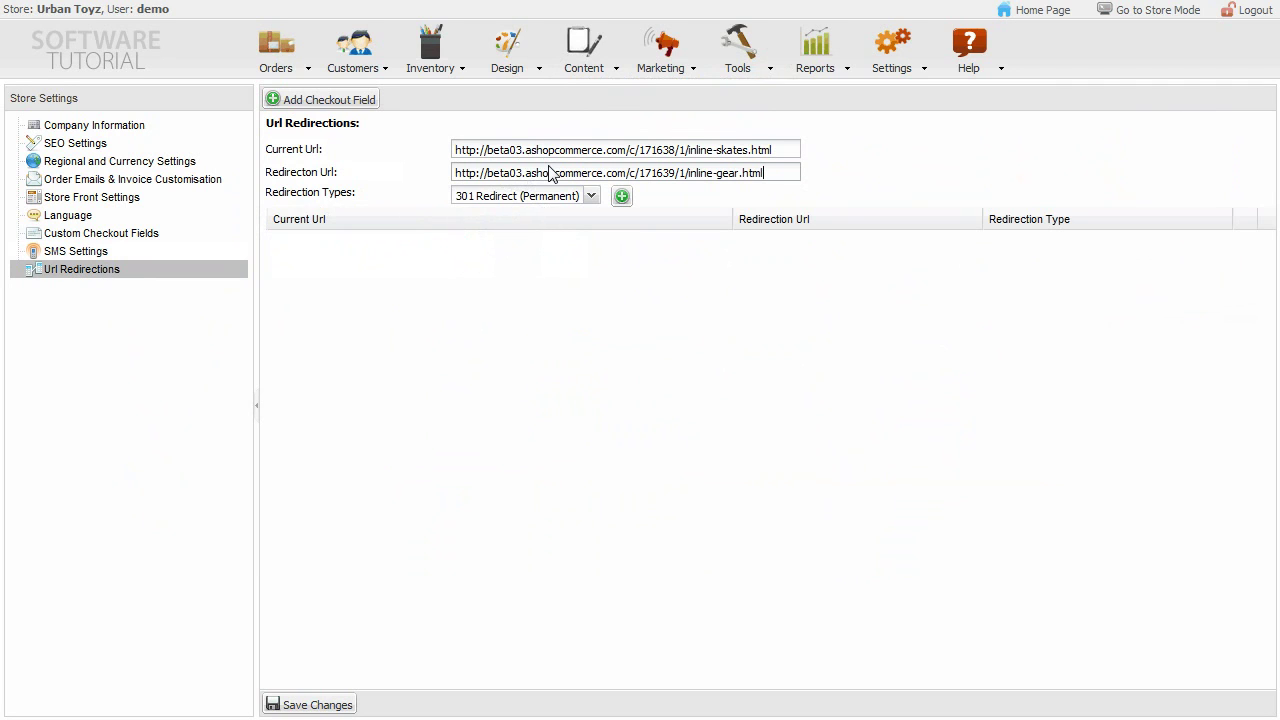
left_click(591, 196)
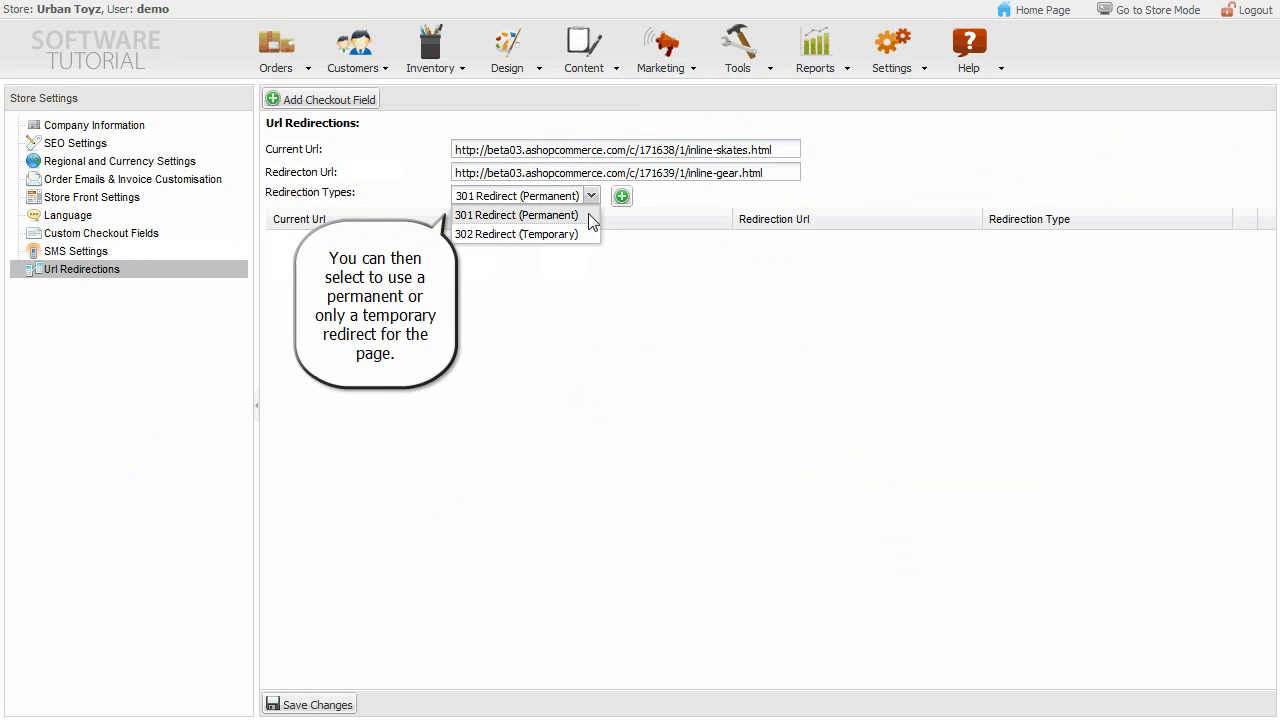
left_click(591, 198)
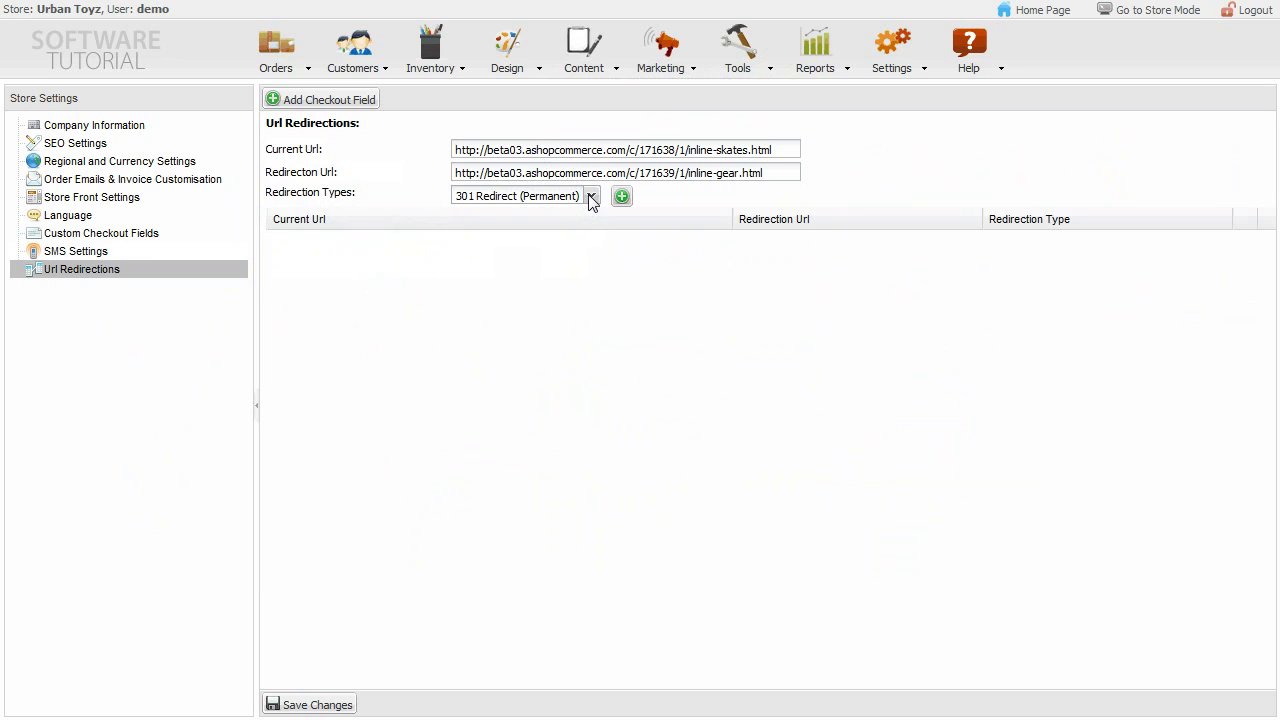
left_click(620, 198)
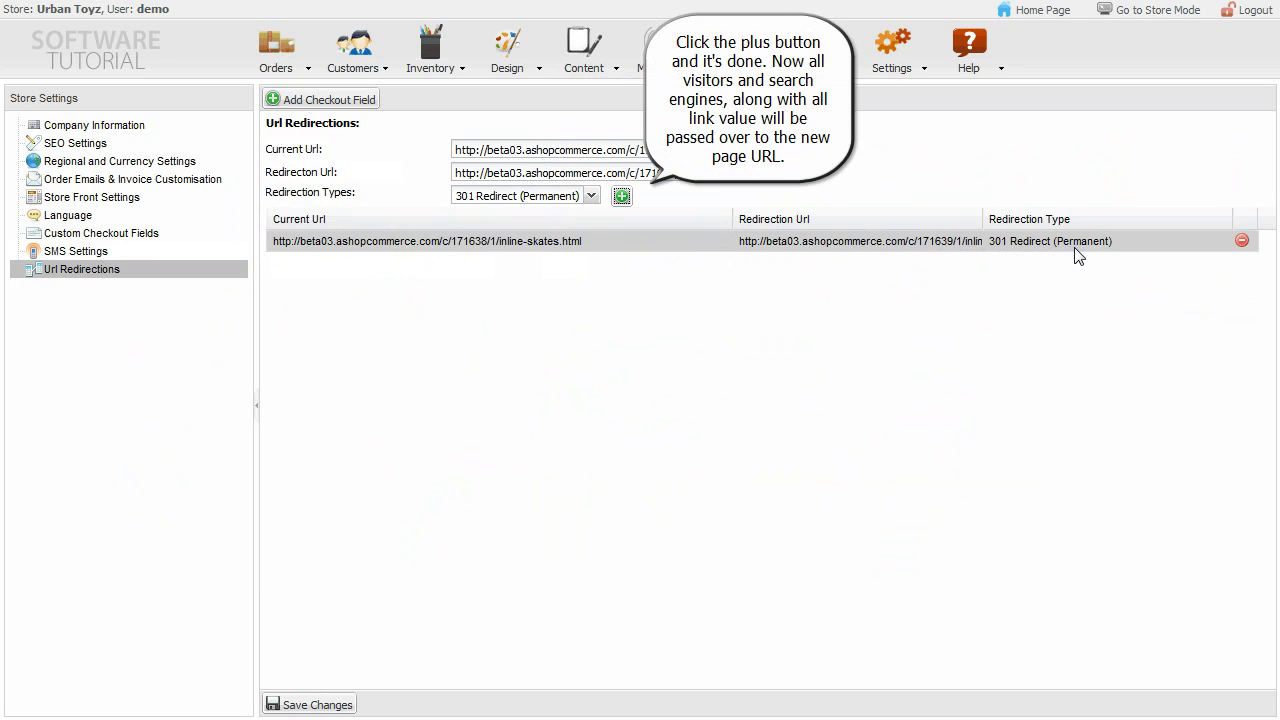
Delete the inline-skates redirection with confirmation and save the redirection settings
left_click(1240, 244)
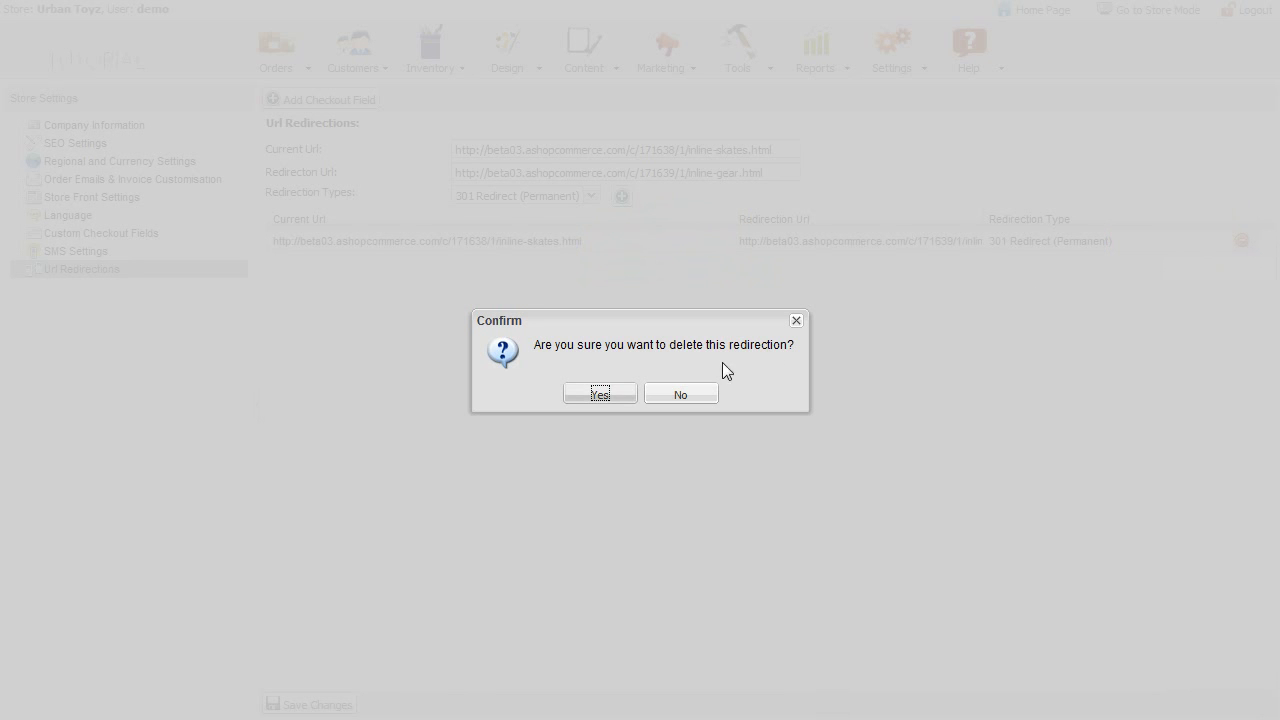
left_click(598, 394)
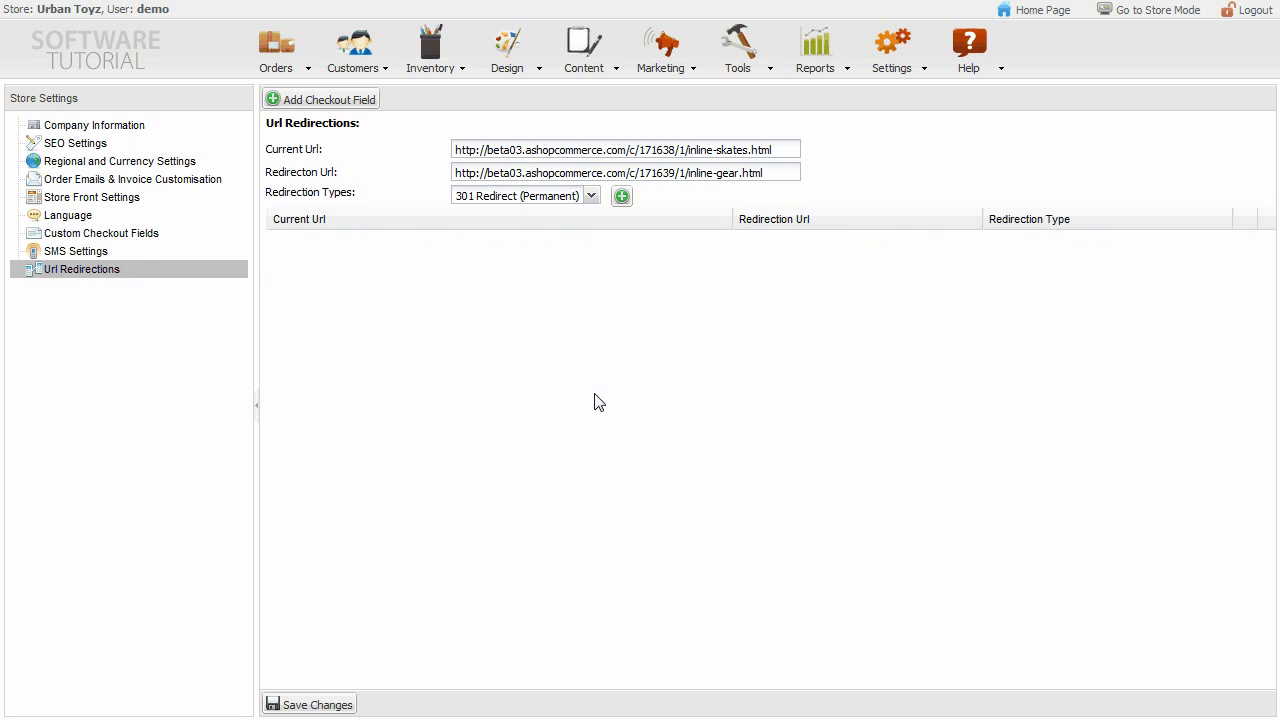
left_click(297, 706)
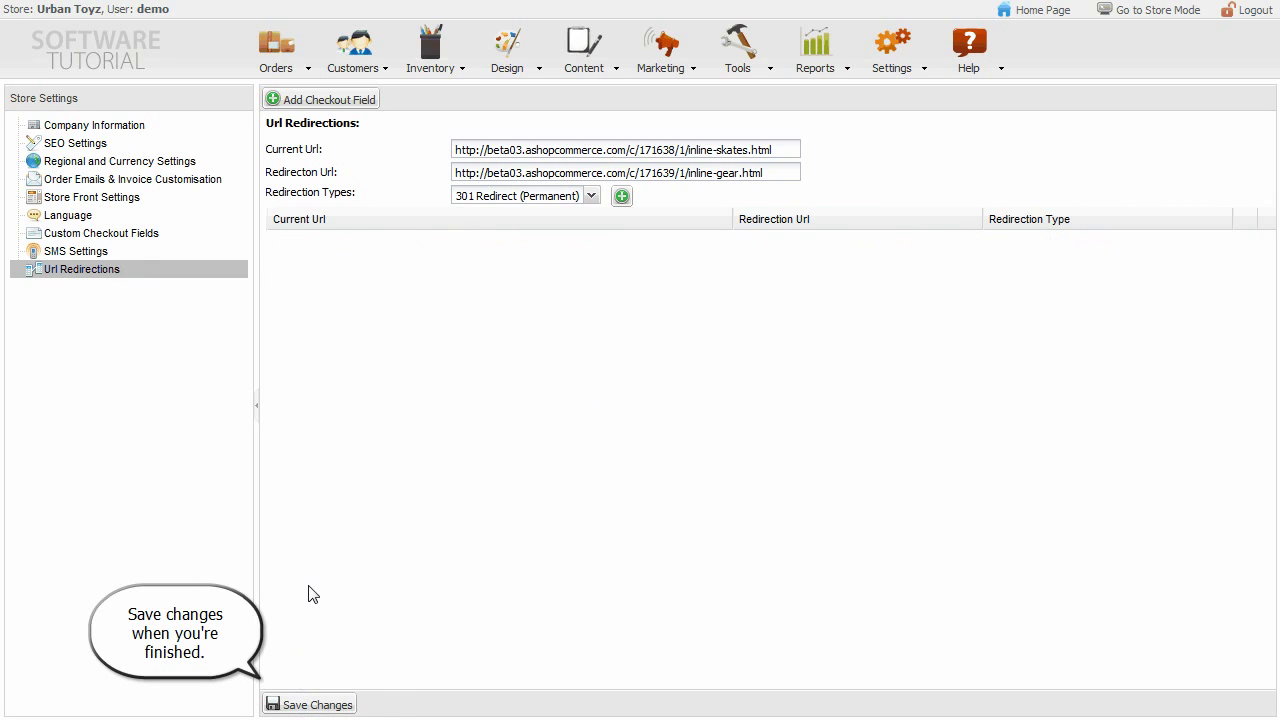